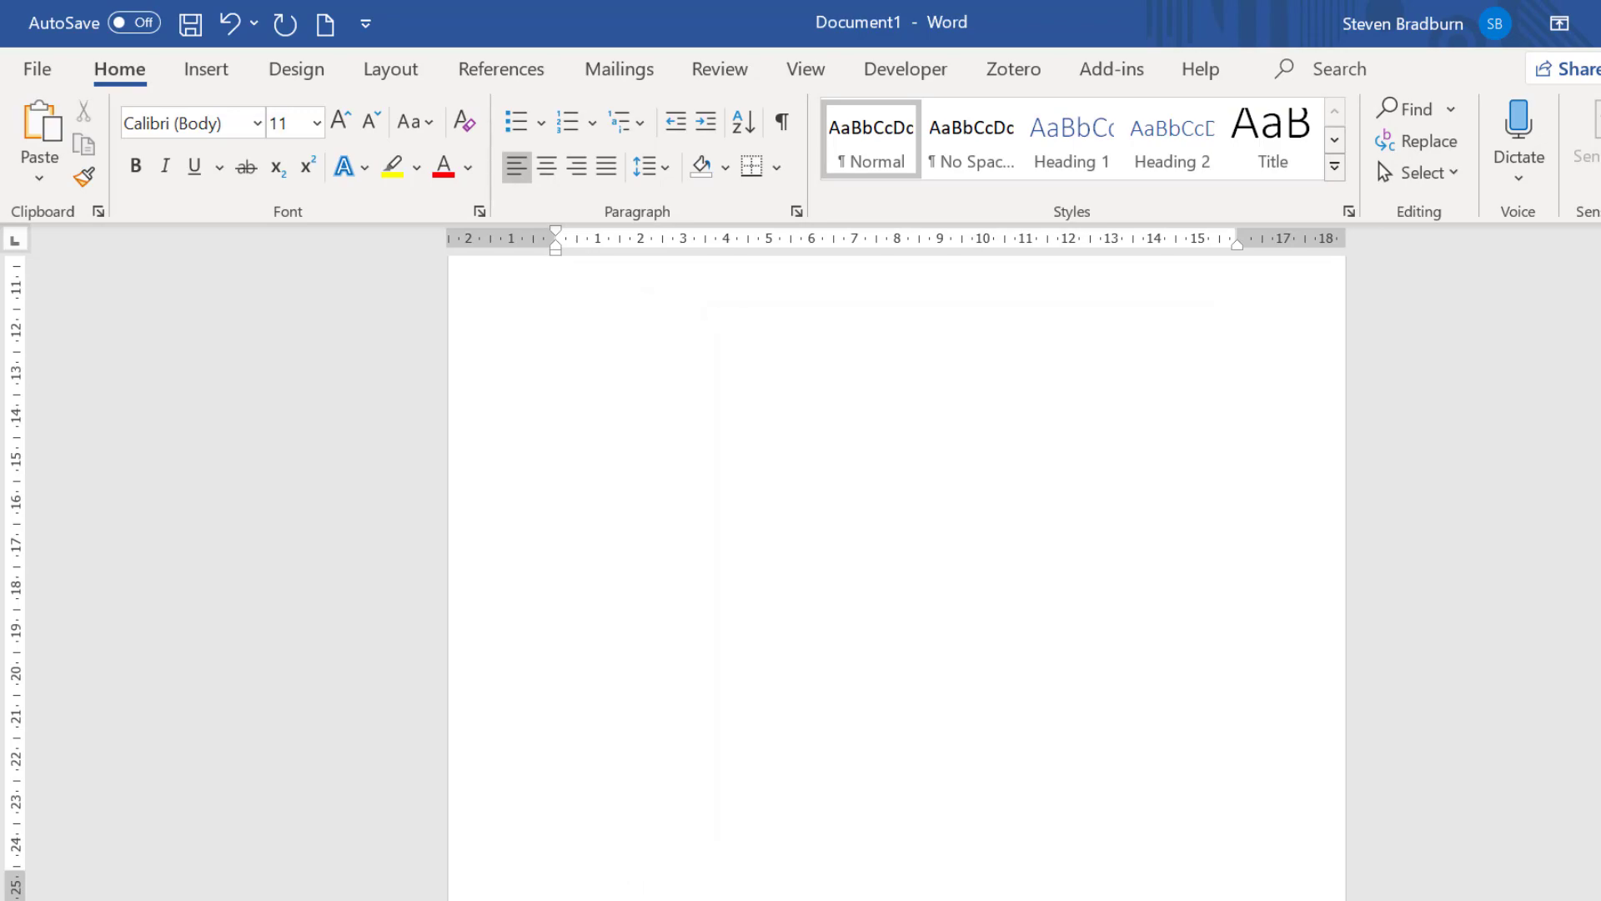
# Step: Add an 'Introduction' line above the first lorem ipsum paragraph and style it Heading 1
pyautogui.scroll(-10, 897, 576)
pyautogui.scroll(-10, 897, 575)
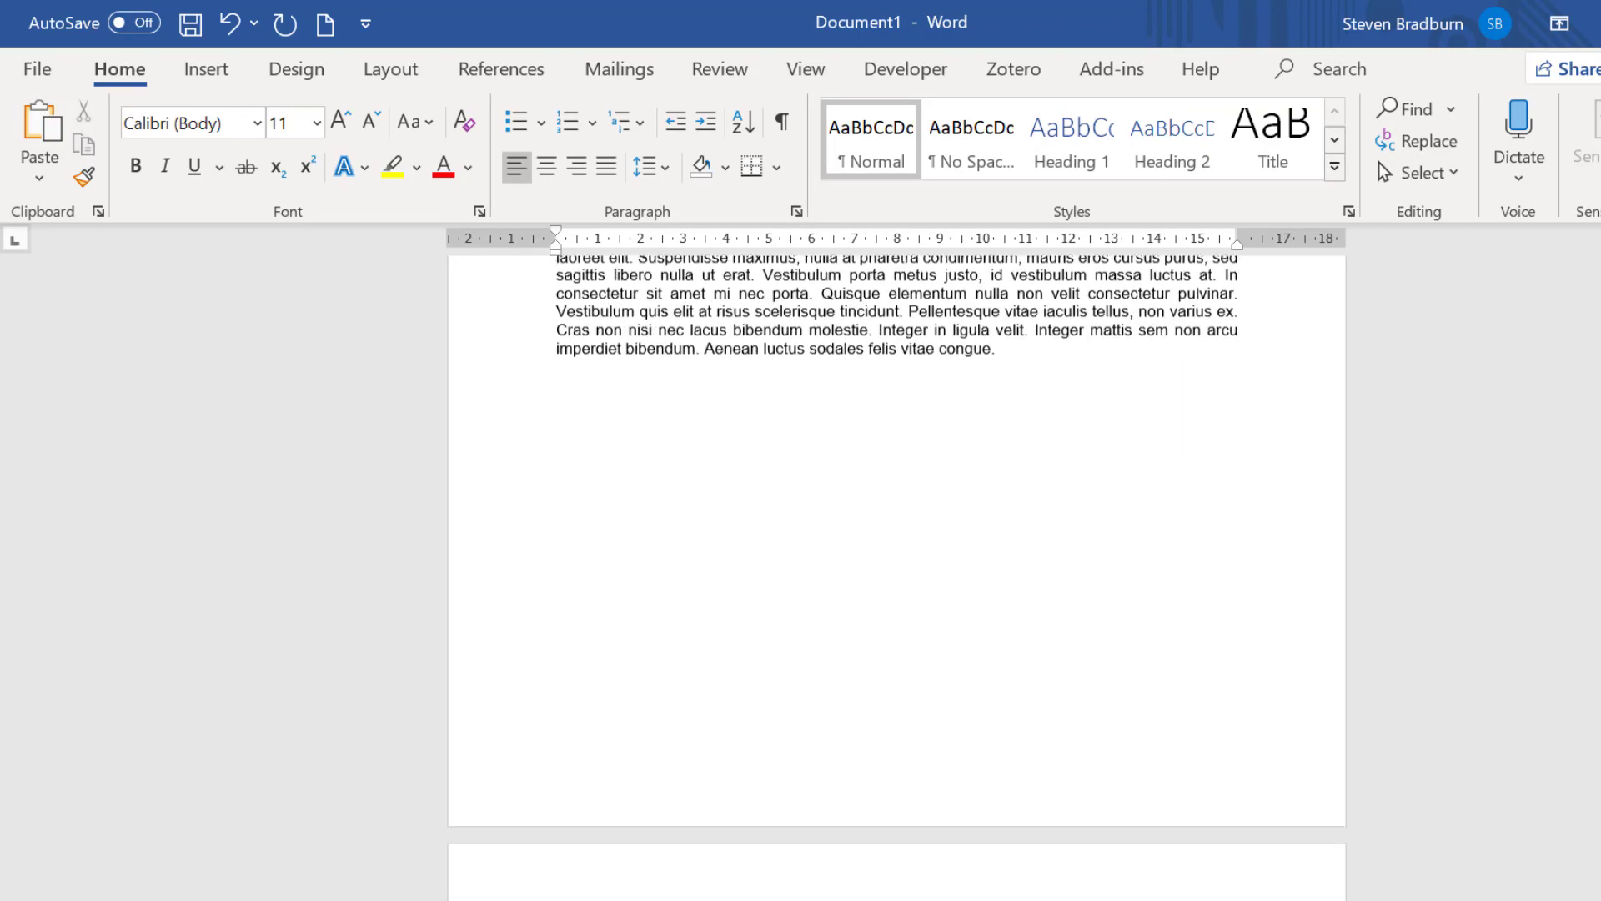
pyautogui.scroll(-15, 897, 575)
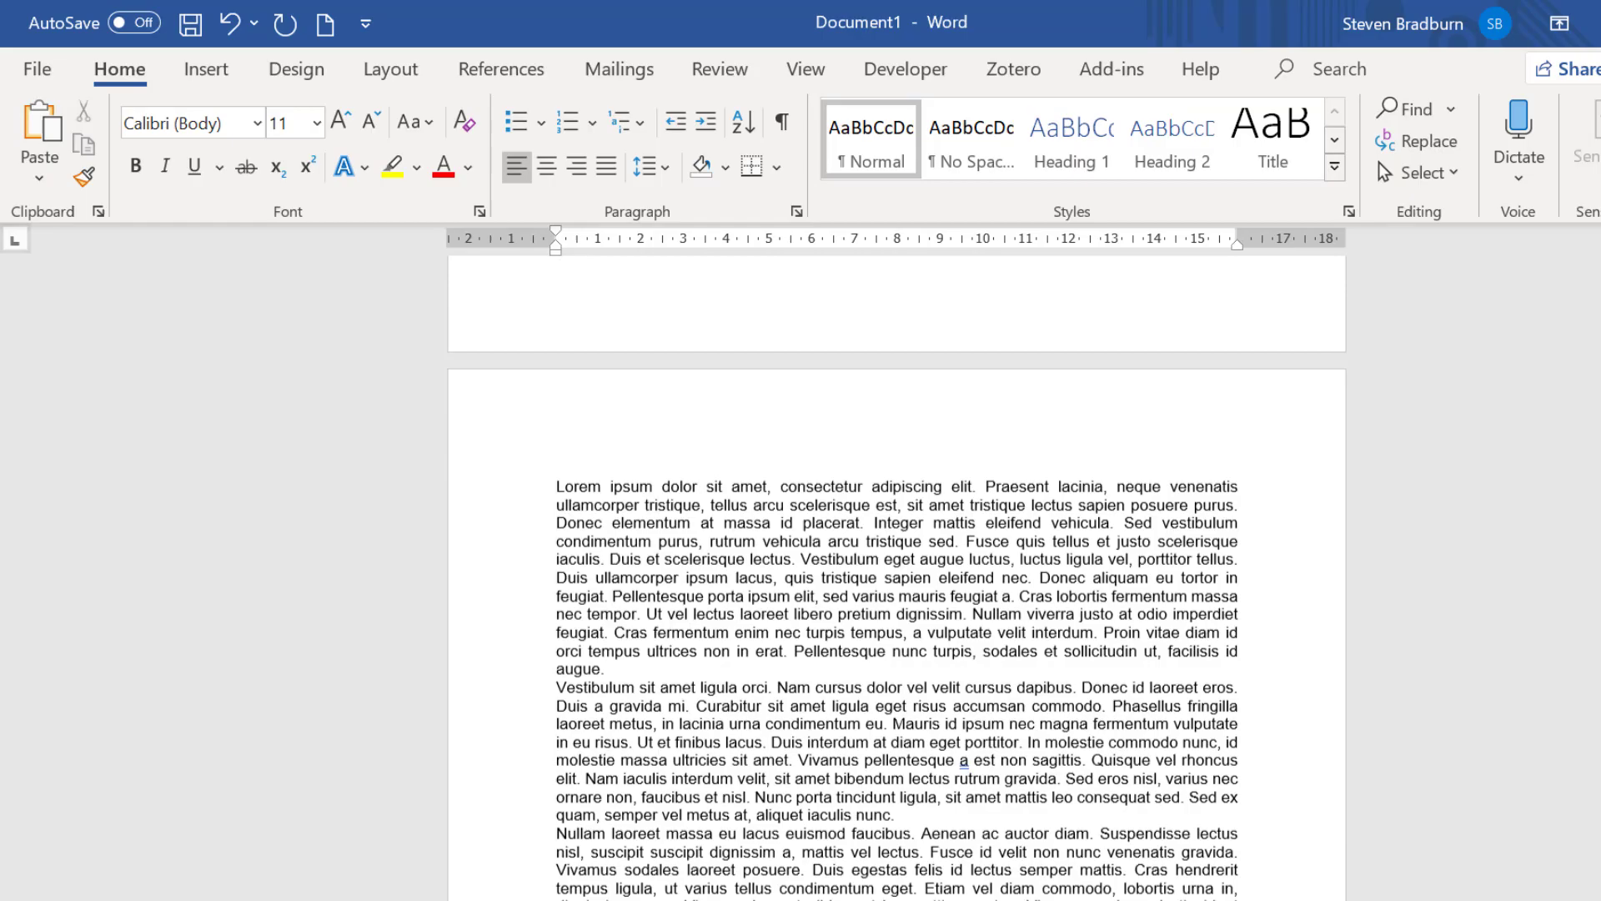
pyautogui.scroll(-15, 897, 575)
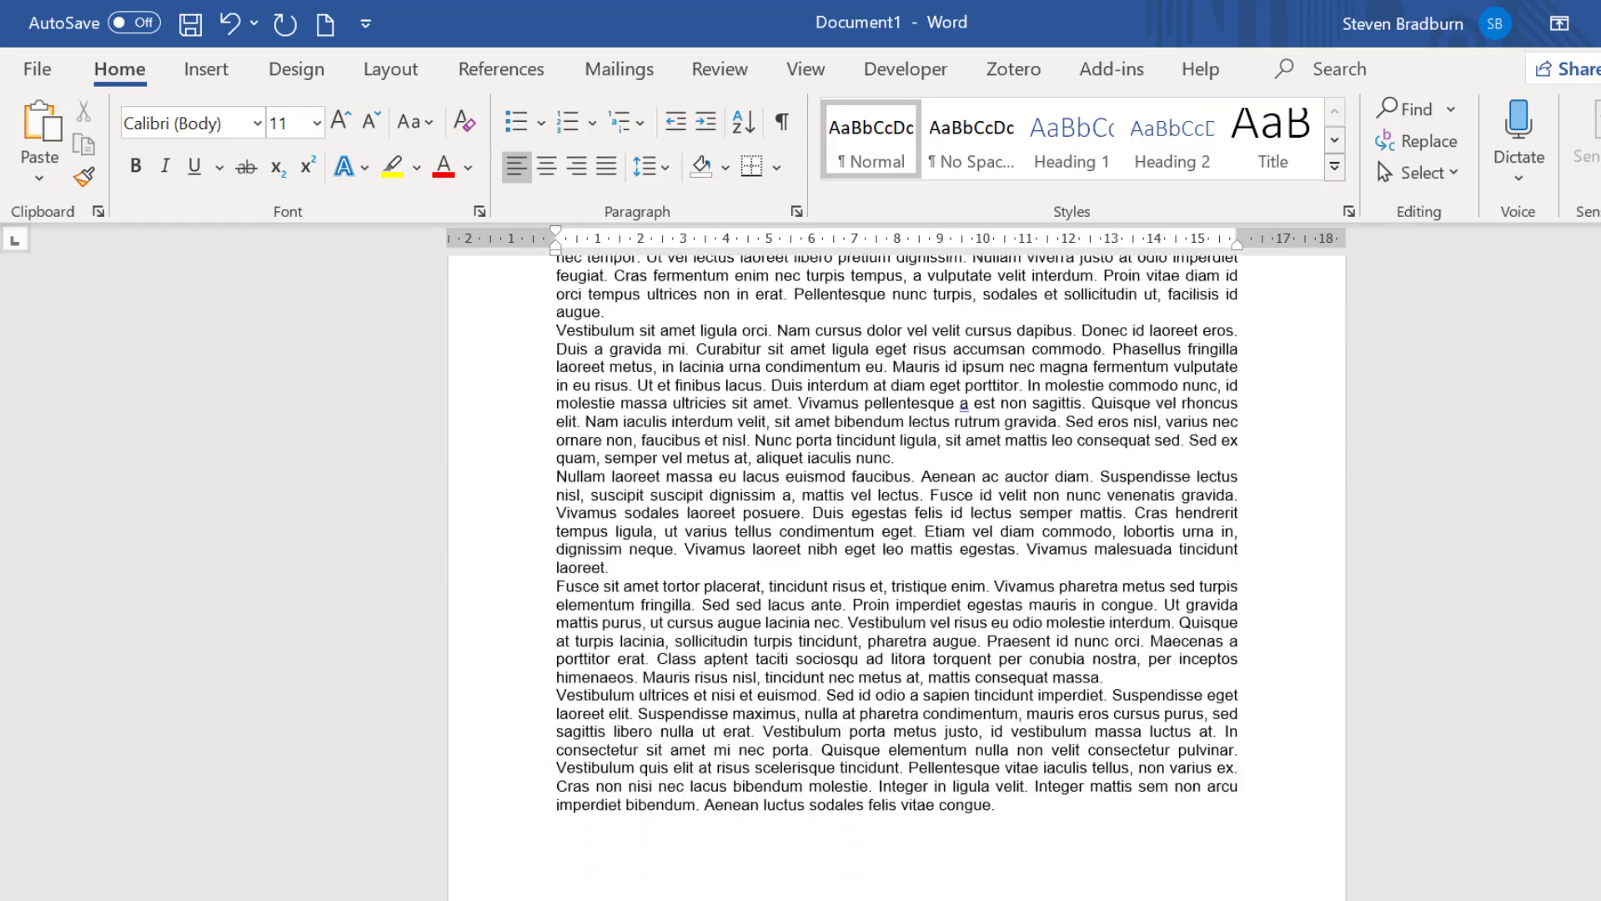
pyautogui.scroll(-15, 896, 575)
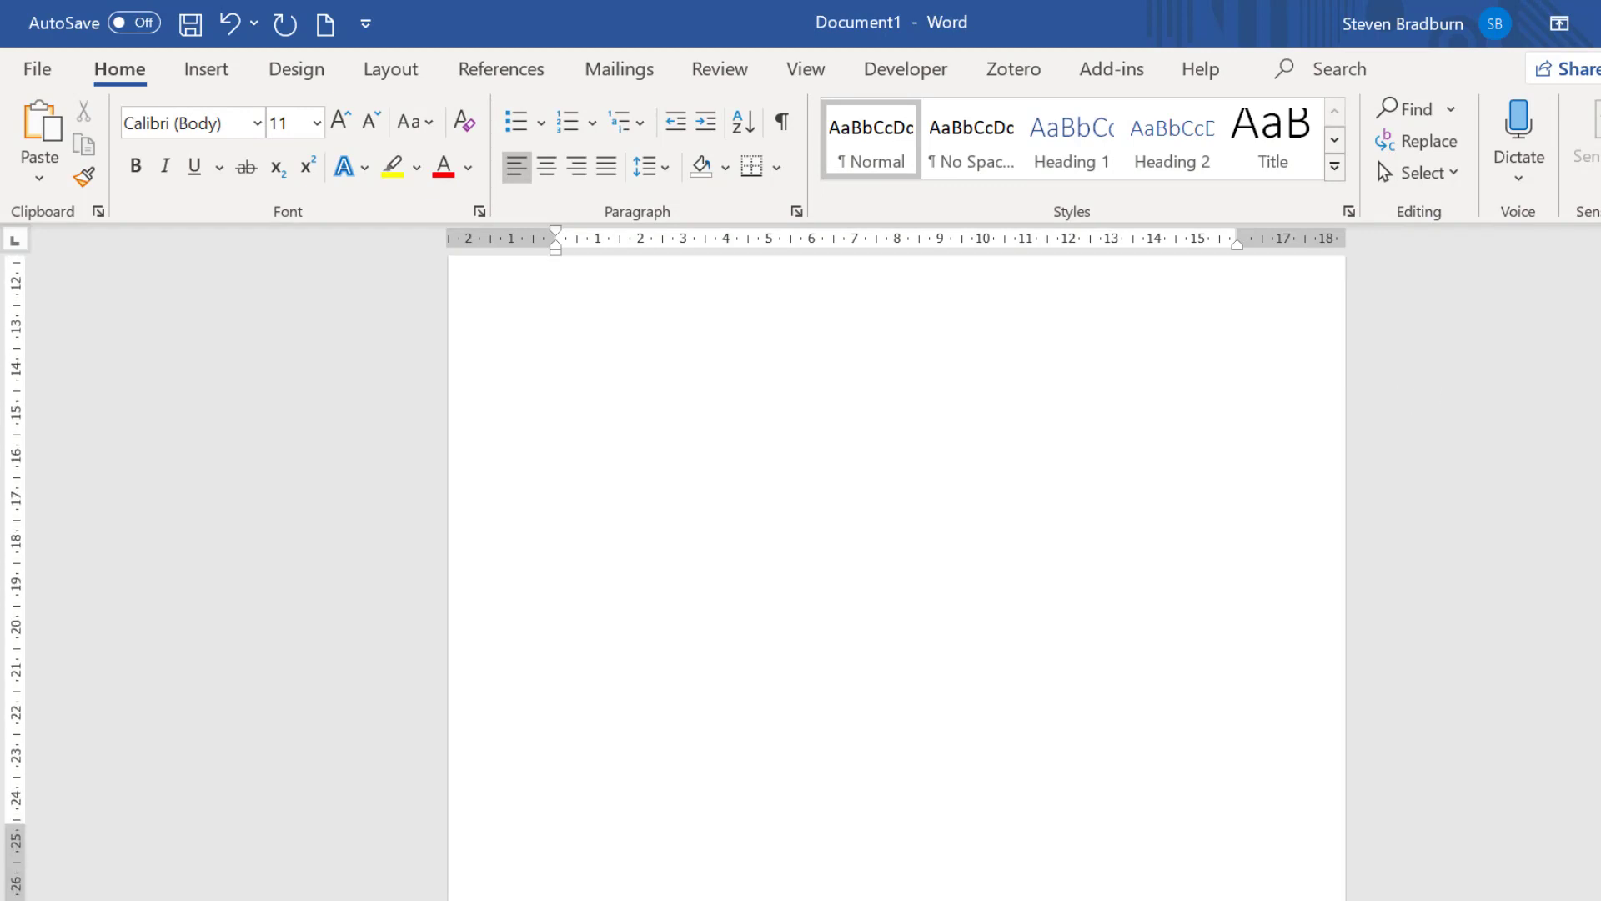
pyautogui.hotkey('ctrl', 'v')
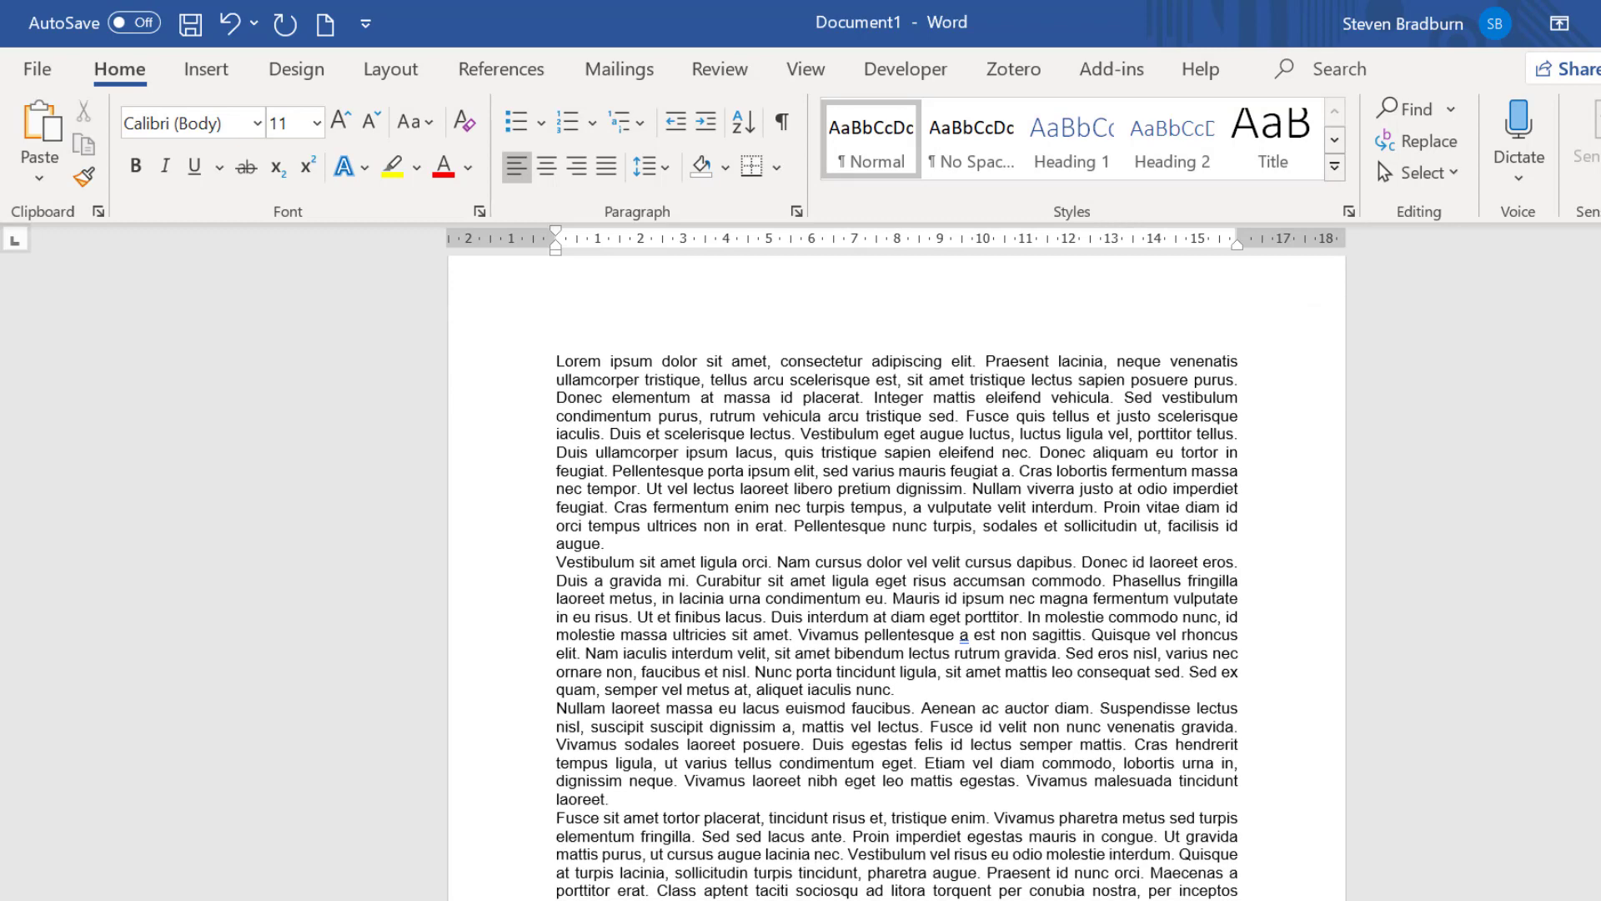
pyautogui.click(545, 358)
pyautogui.press('Return')
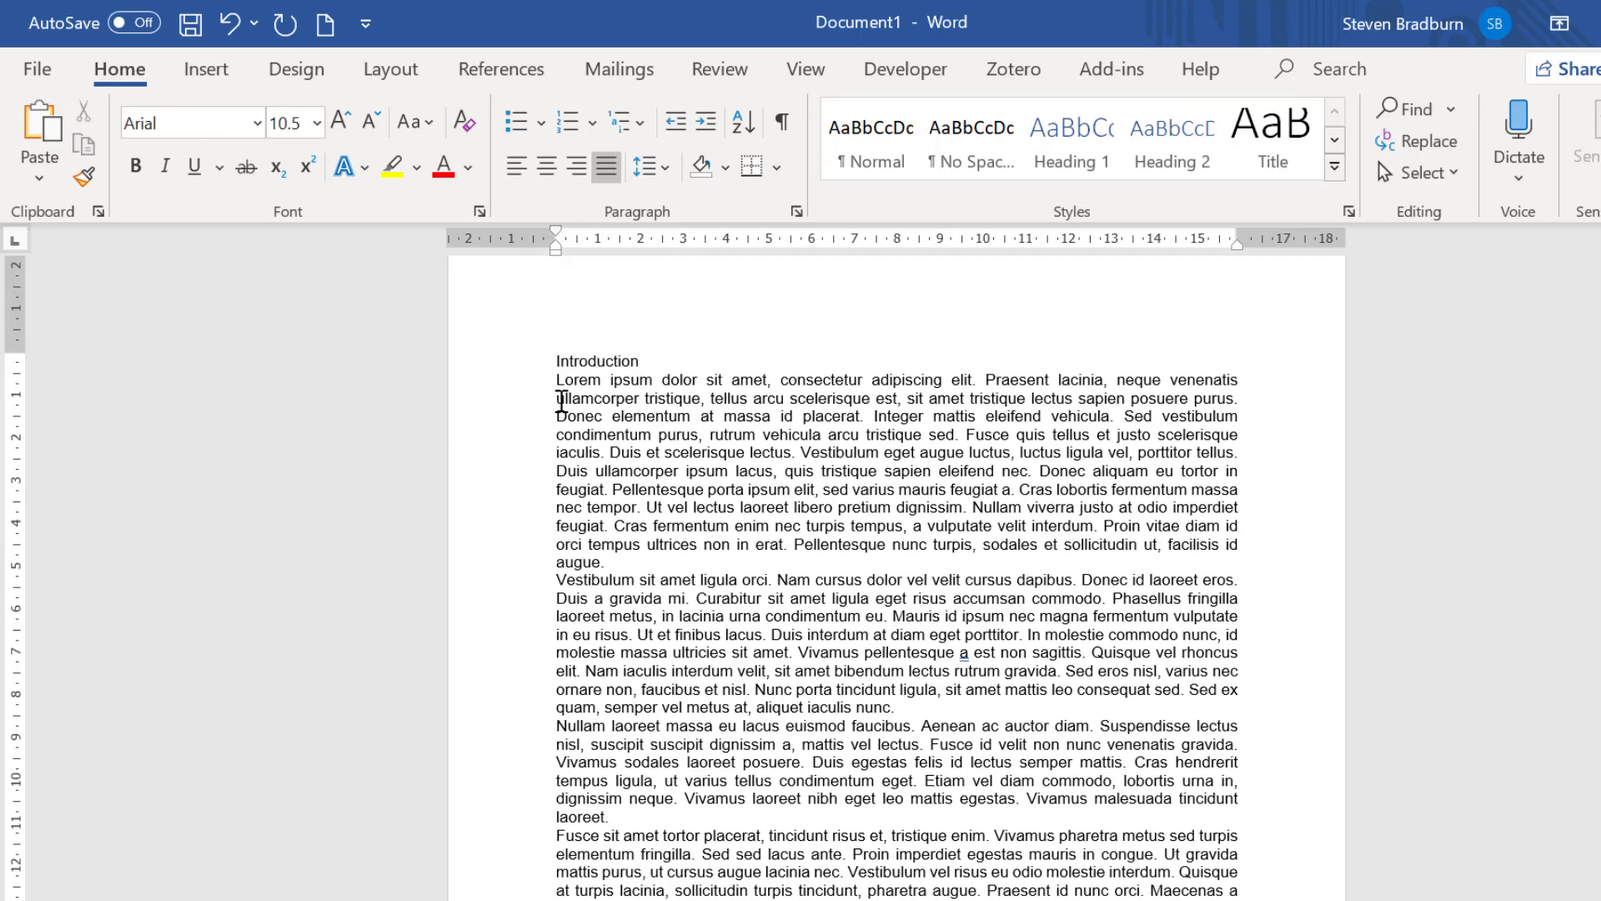
pyautogui.moveTo(644, 360); pyautogui.dragTo(555, 365)
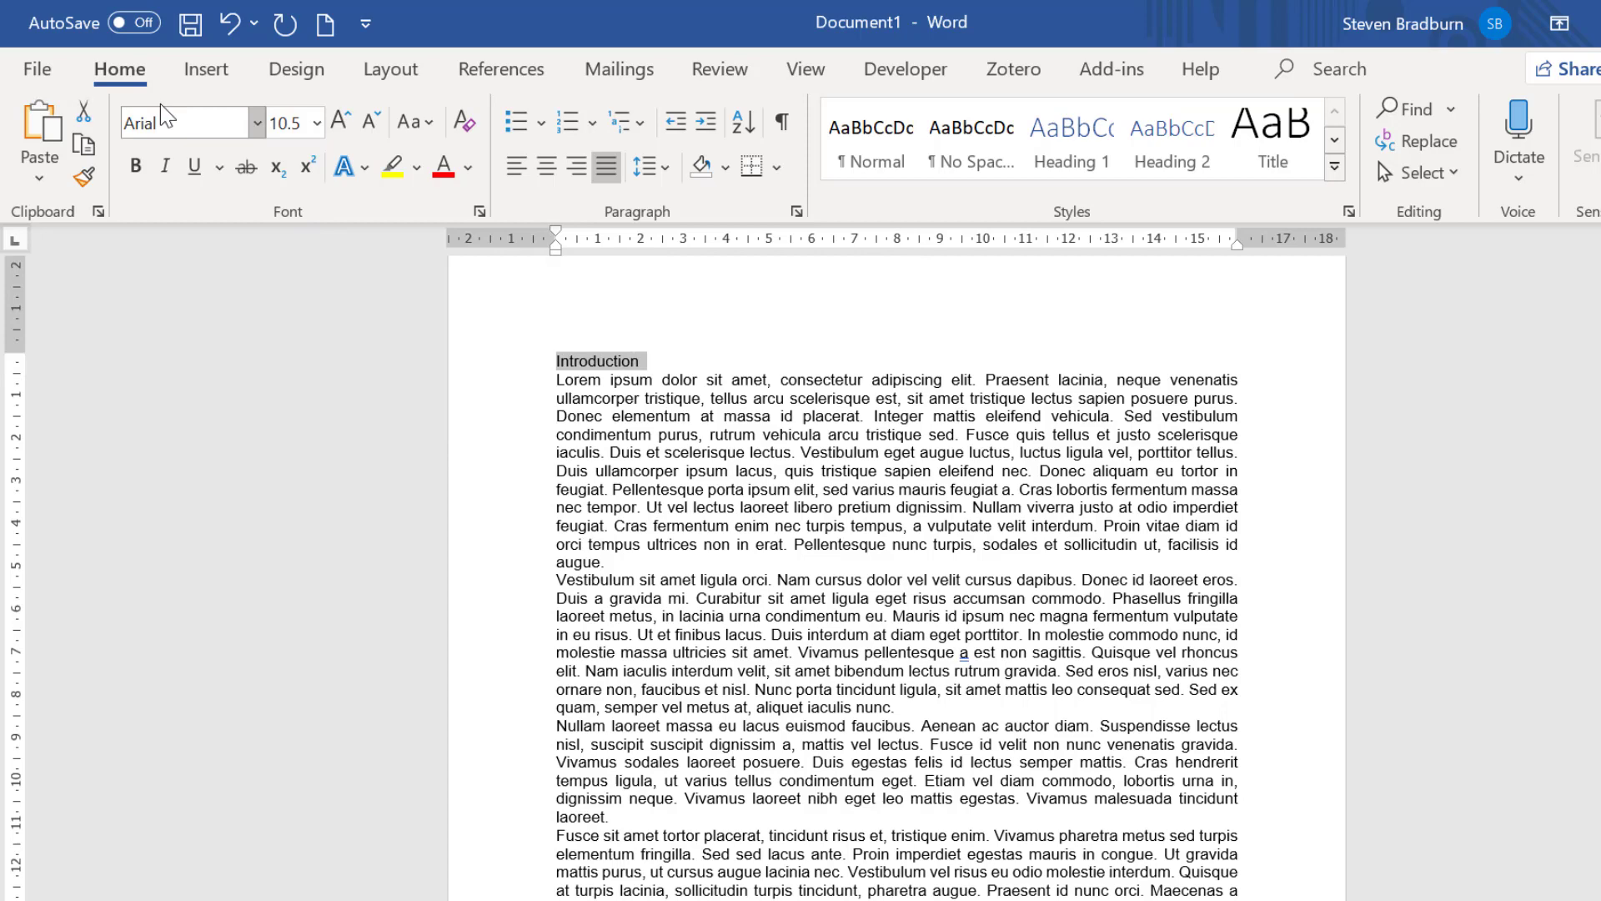
pyautogui.click(1056, 148)
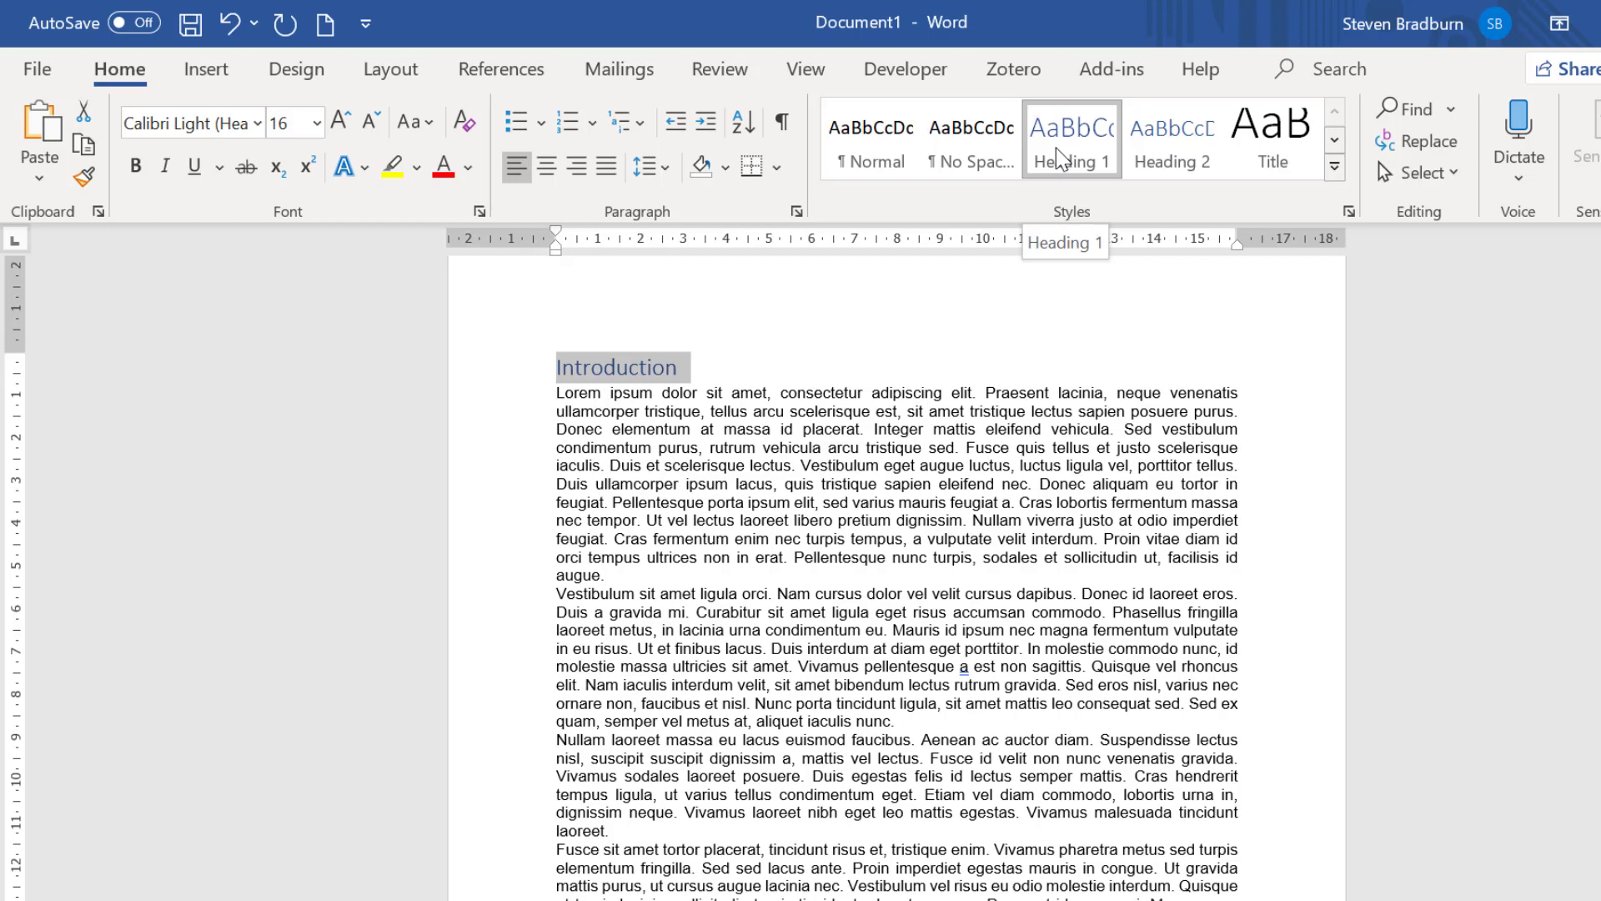
pyautogui.click(945, 382)
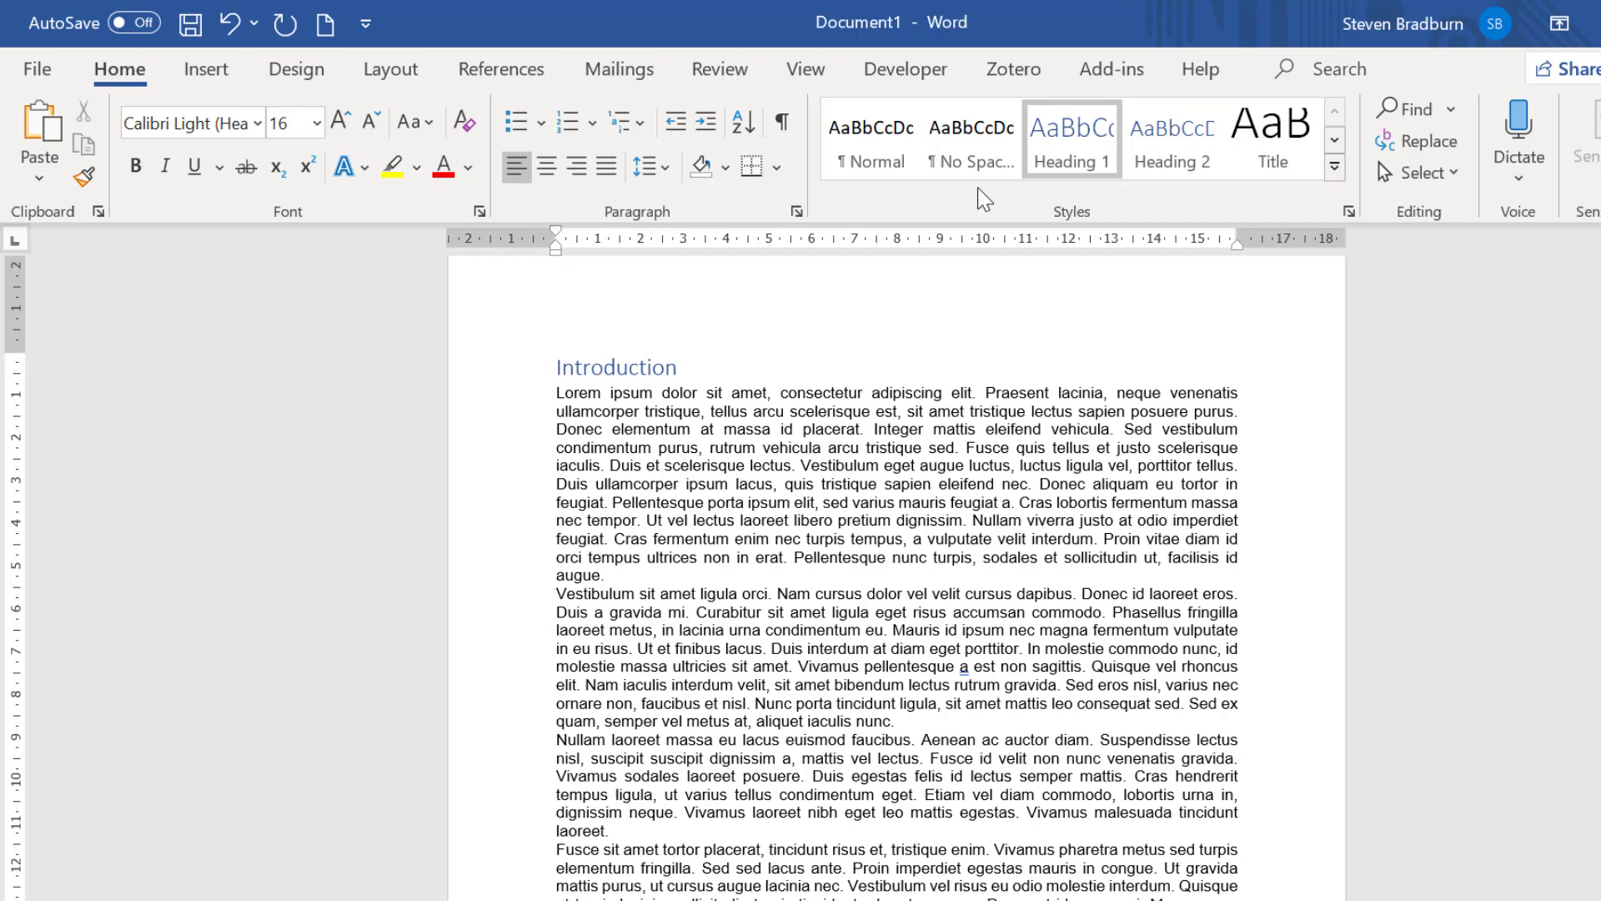
pyautogui.rightClick(1071, 155)
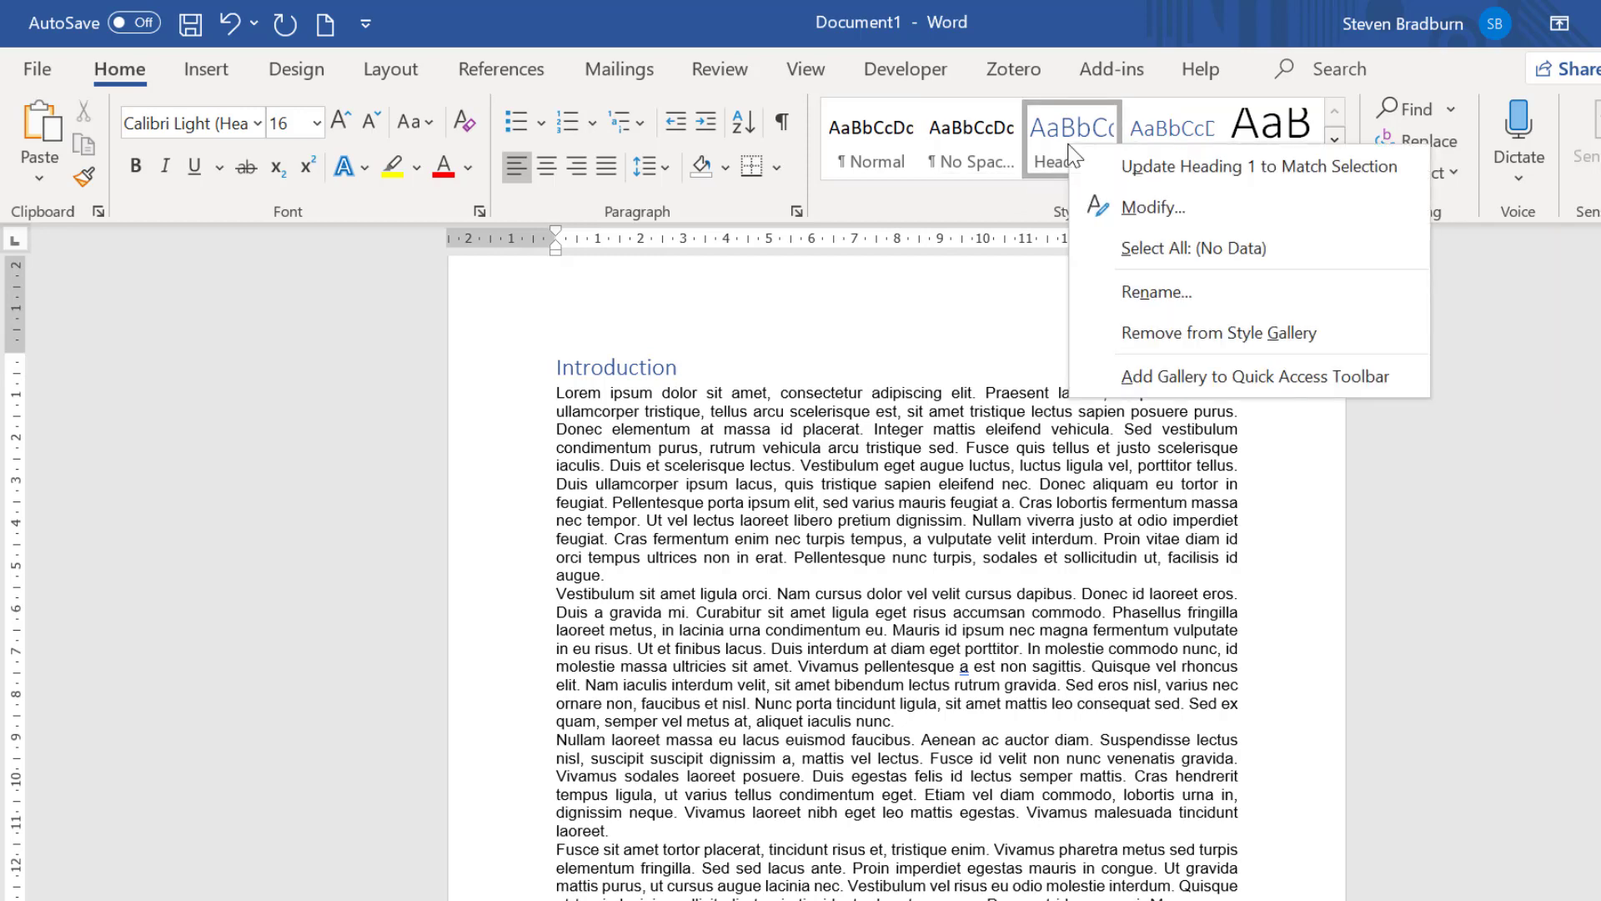
pyautogui.click(1088, 193)
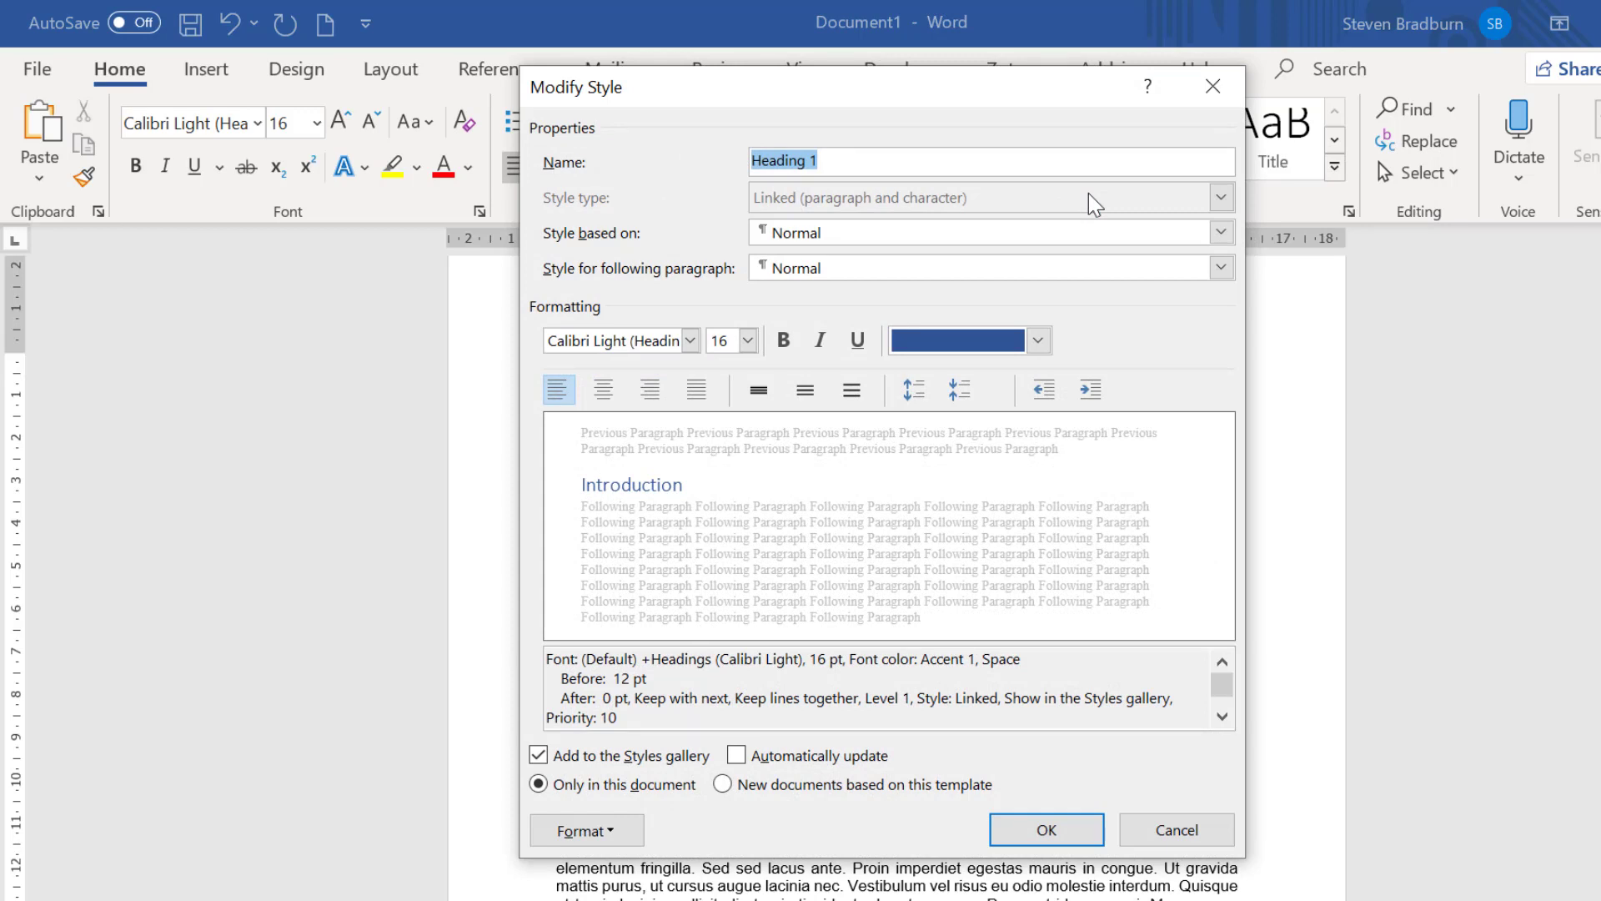
pyautogui.click(689, 341)
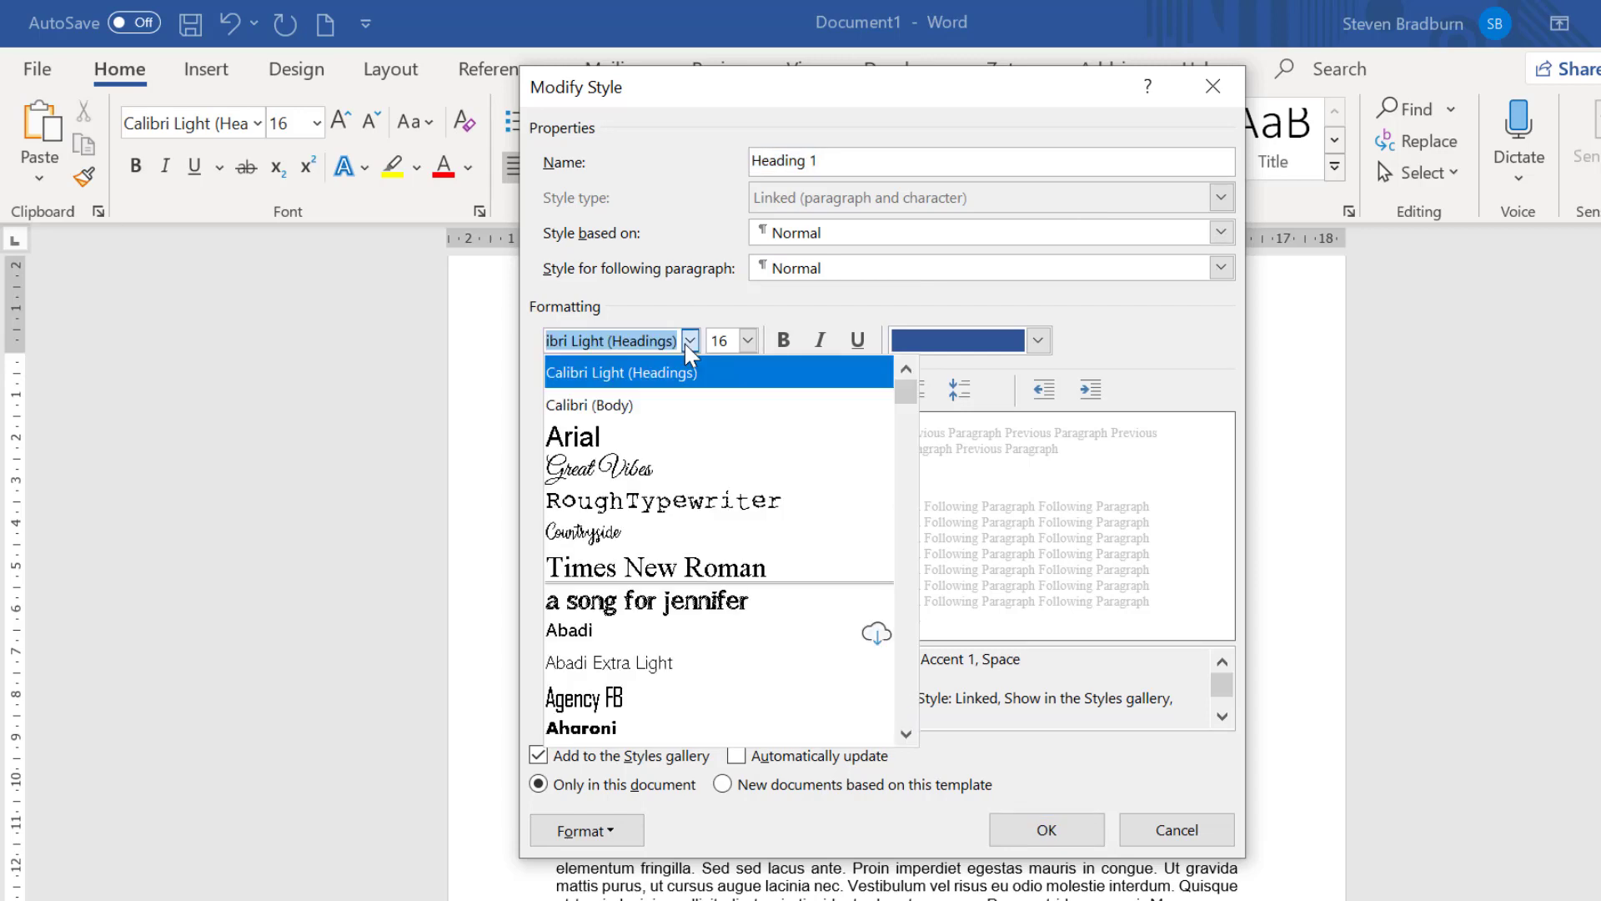
pyautogui.click(749, 342)
pyautogui.click(748, 342)
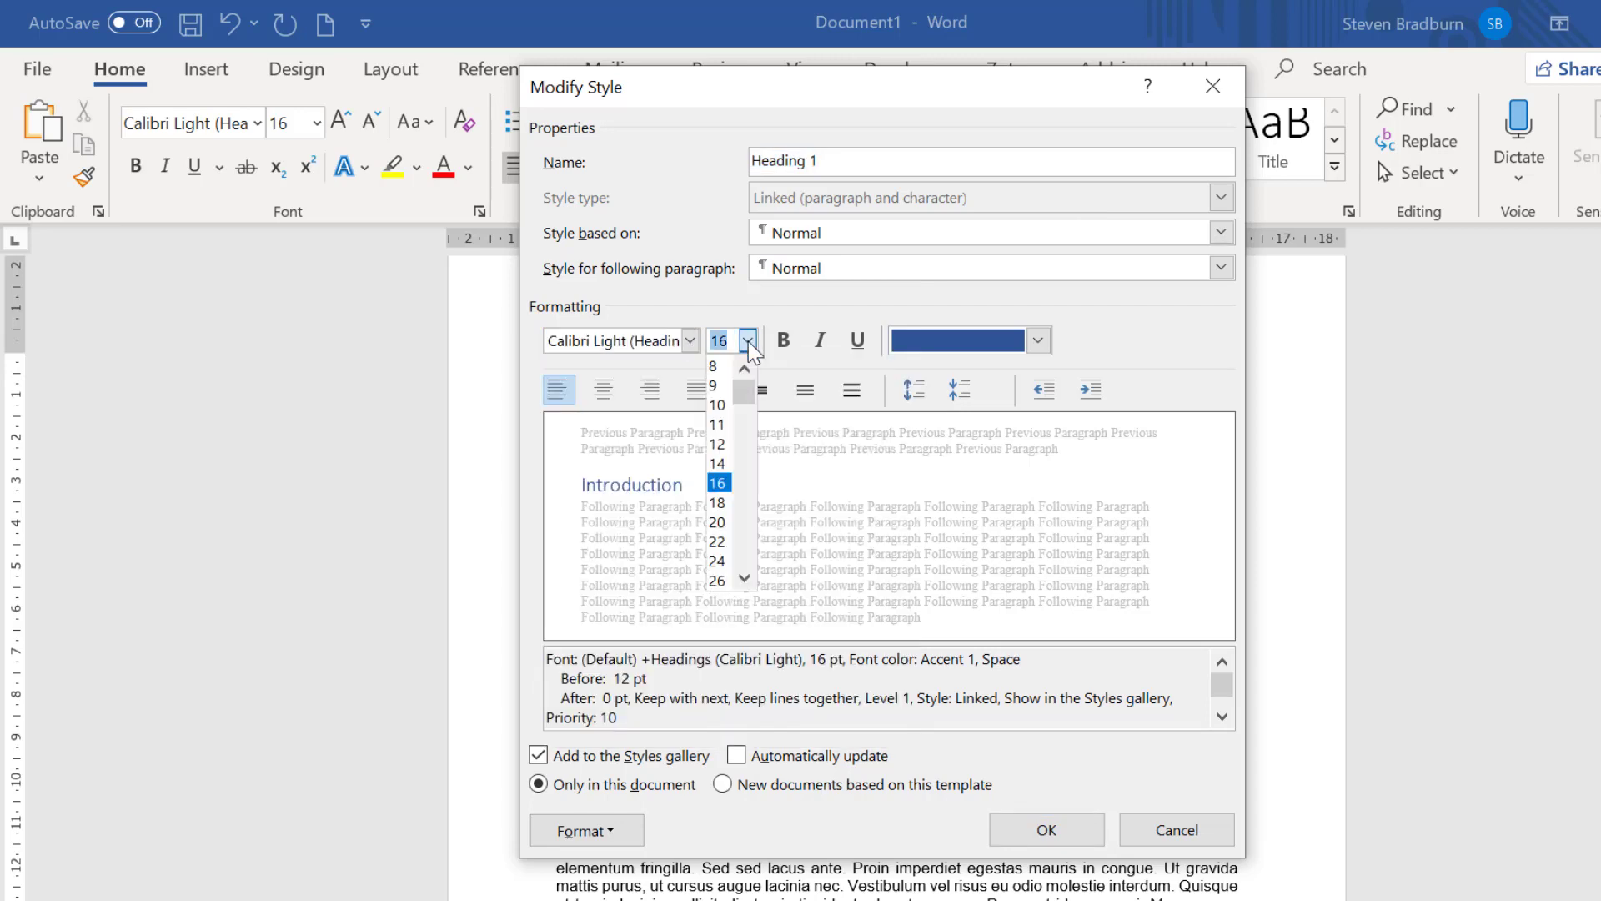
pyautogui.click(1034, 343)
pyautogui.click(1035, 343)
pyautogui.click(1037, 349)
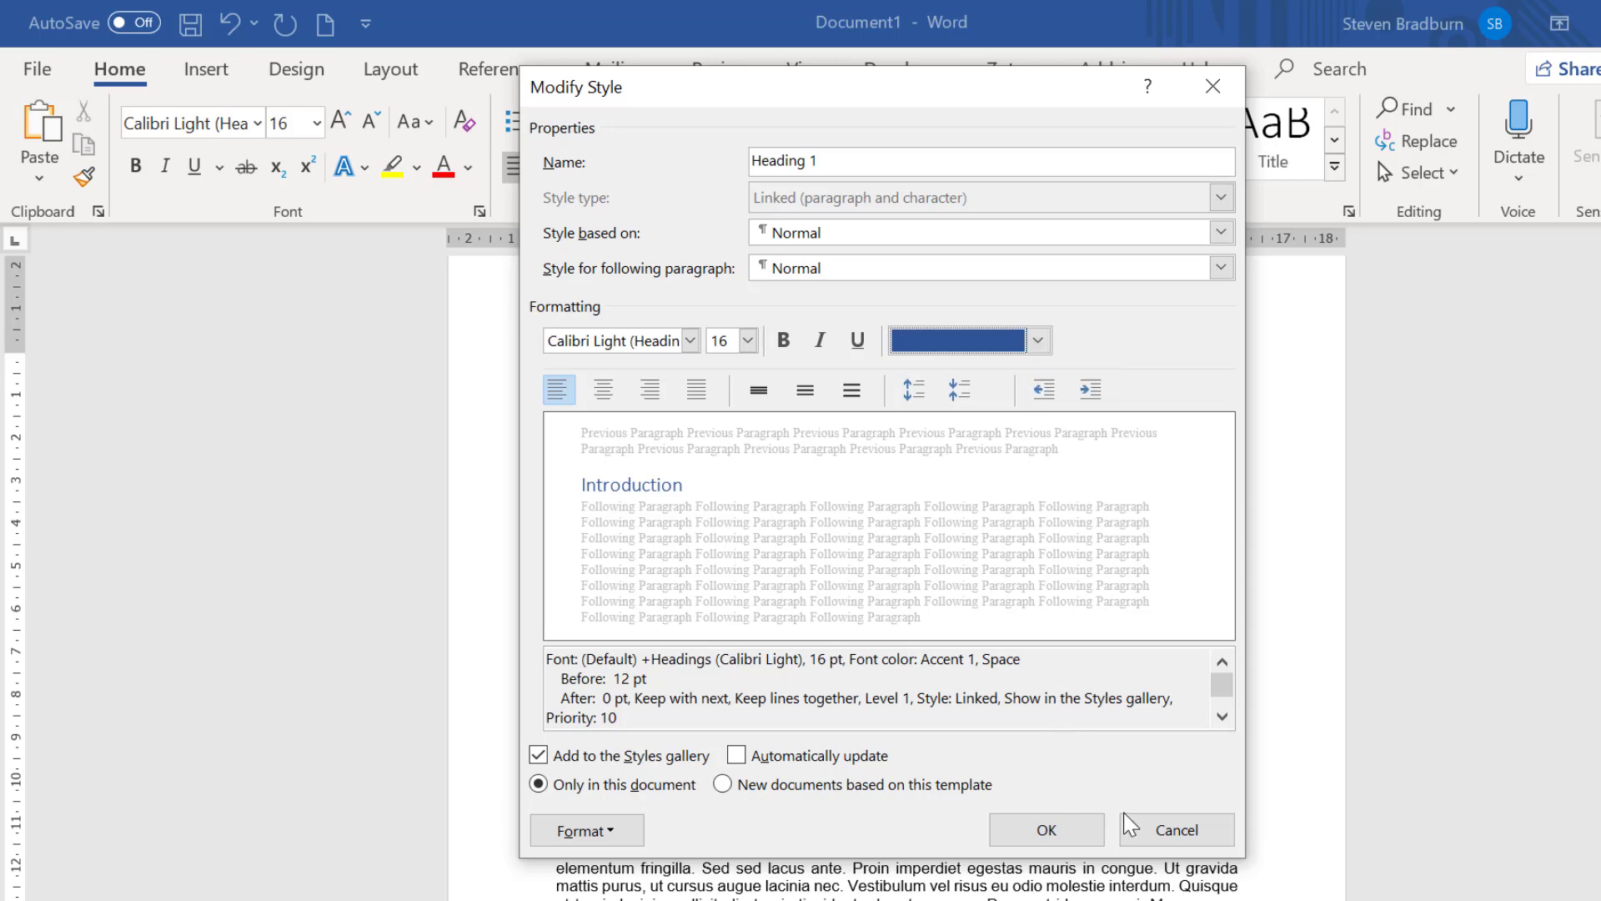
pyautogui.click(1134, 834)
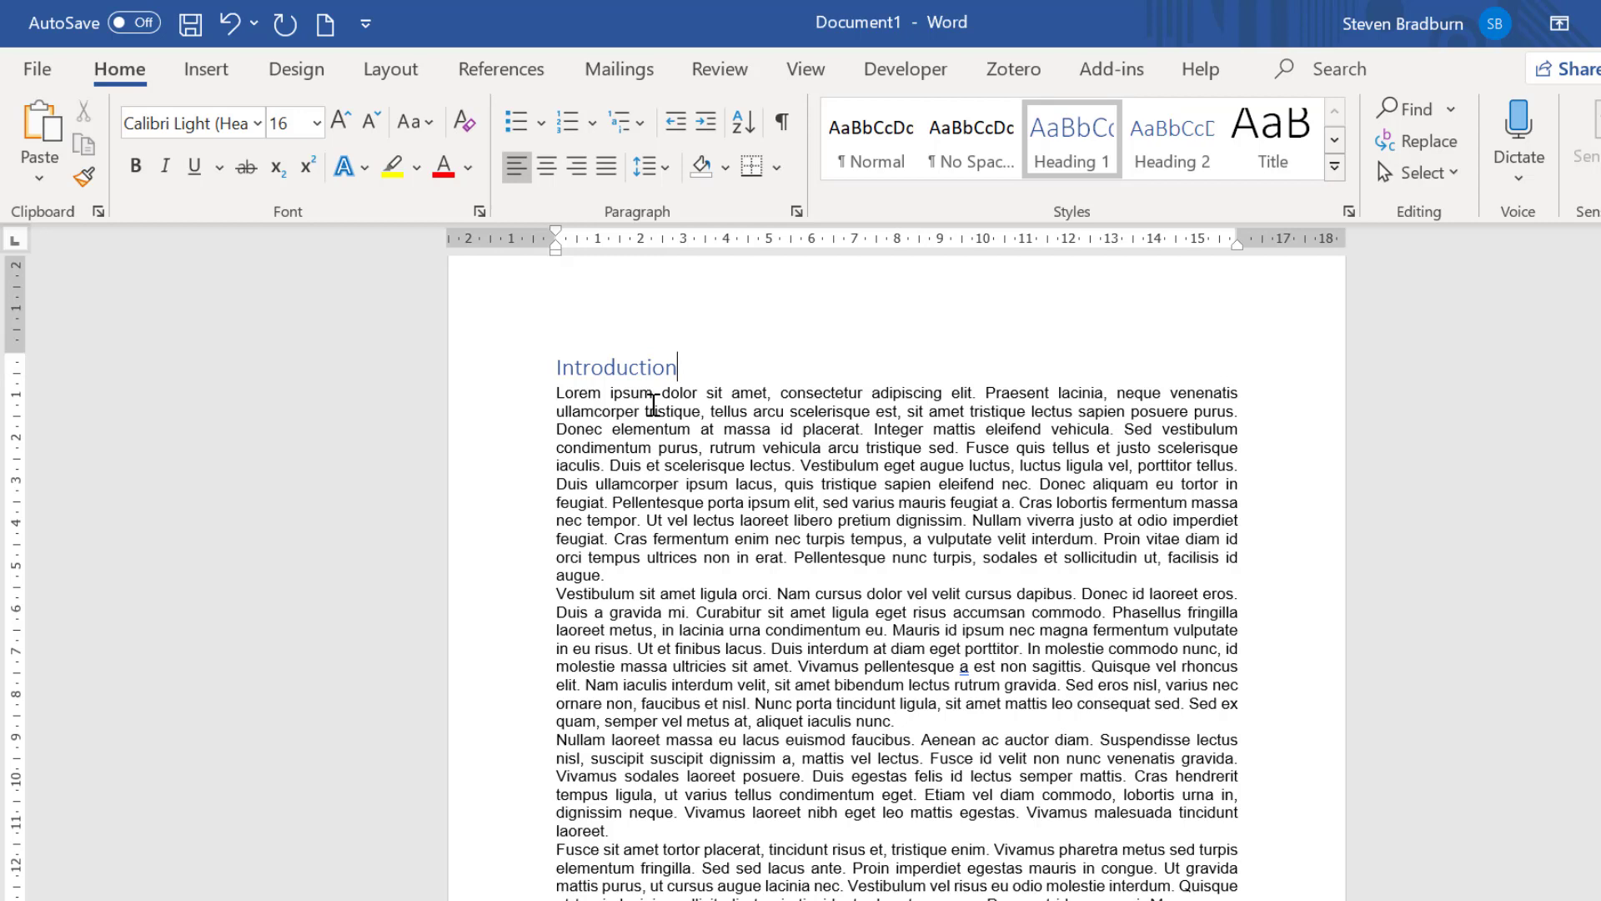
pyautogui.moveTo(648, 376)
pyautogui.click(539, 368)
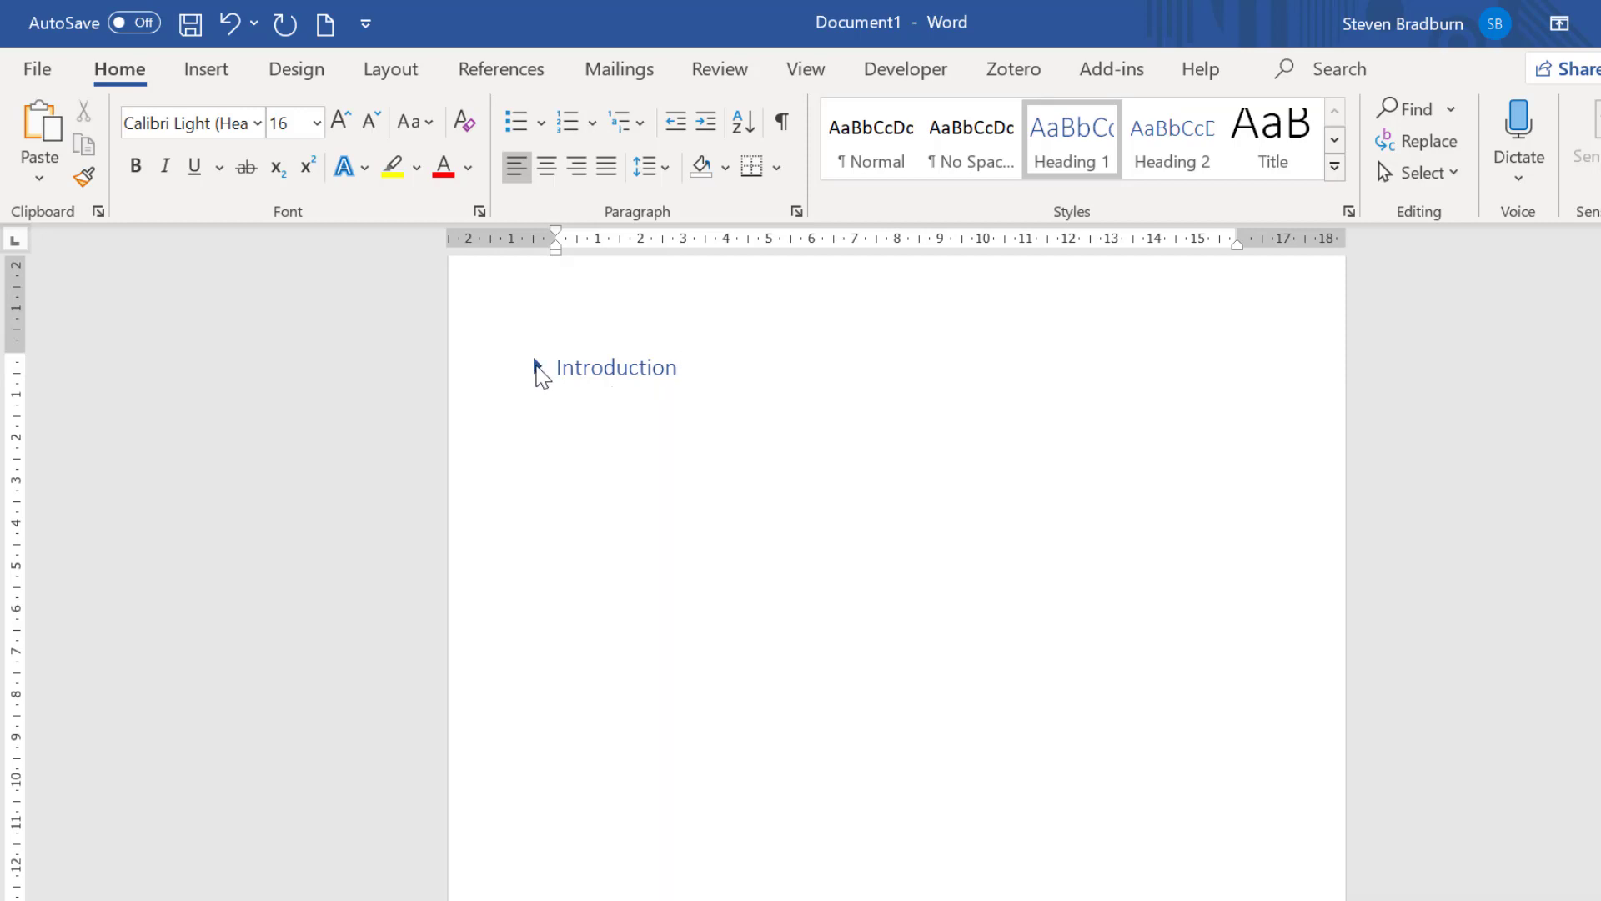
pyautogui.click(539, 368)
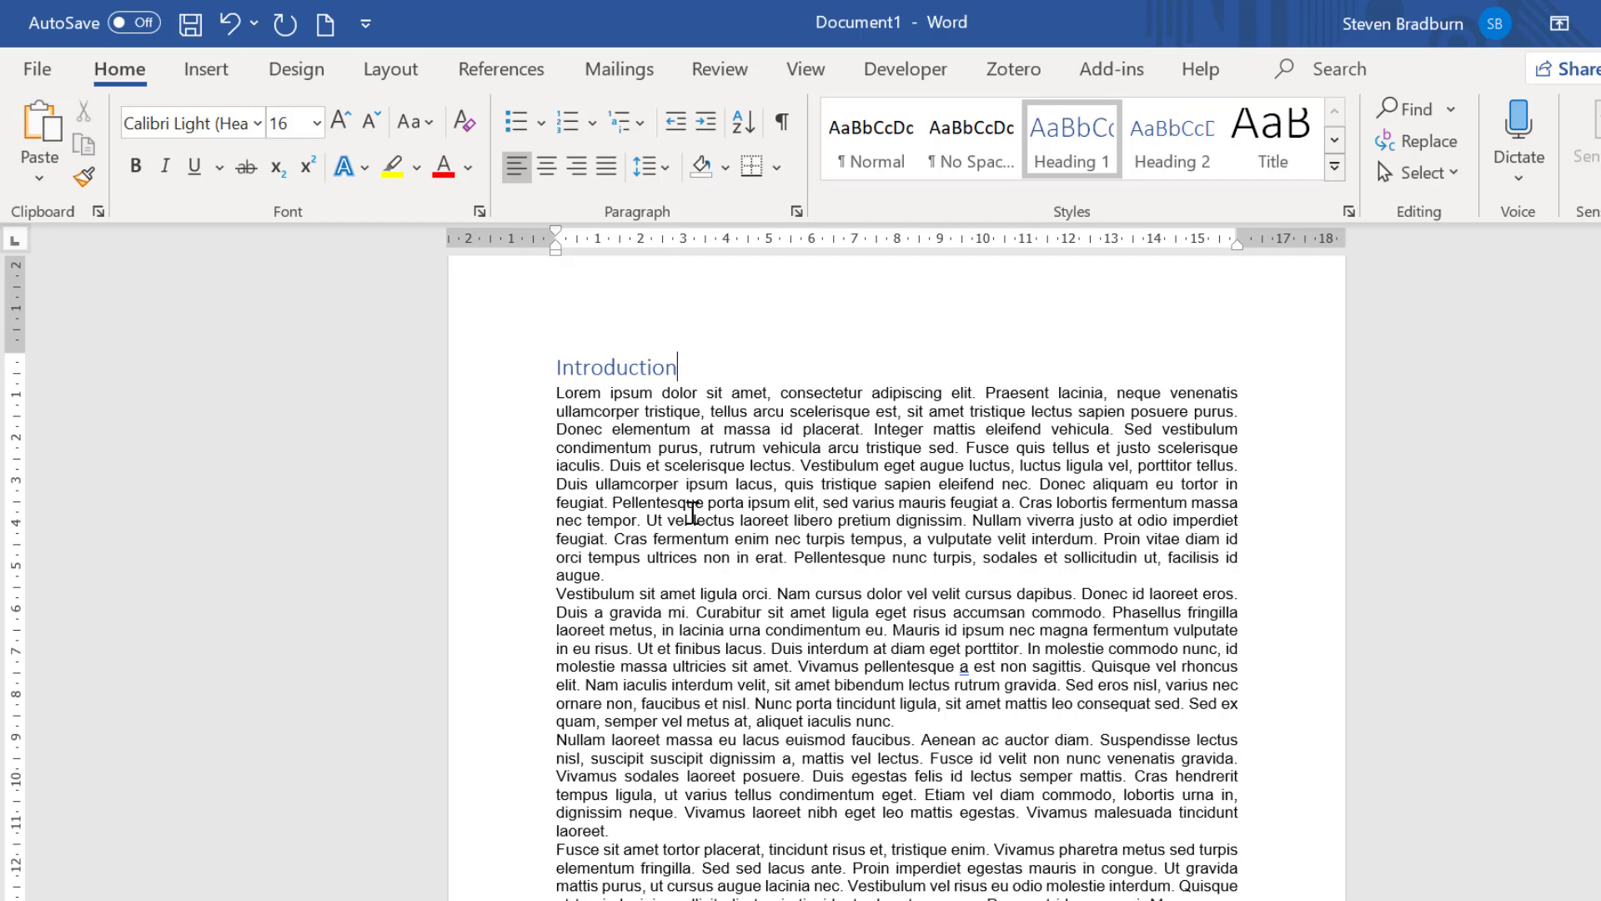
# Step: Insert a 'Methods' line above the next page's lorem ipsum text and style it Heading 1
pyautogui.scroll(-5, 692, 512)
pyautogui.scroll(-15, 692, 511)
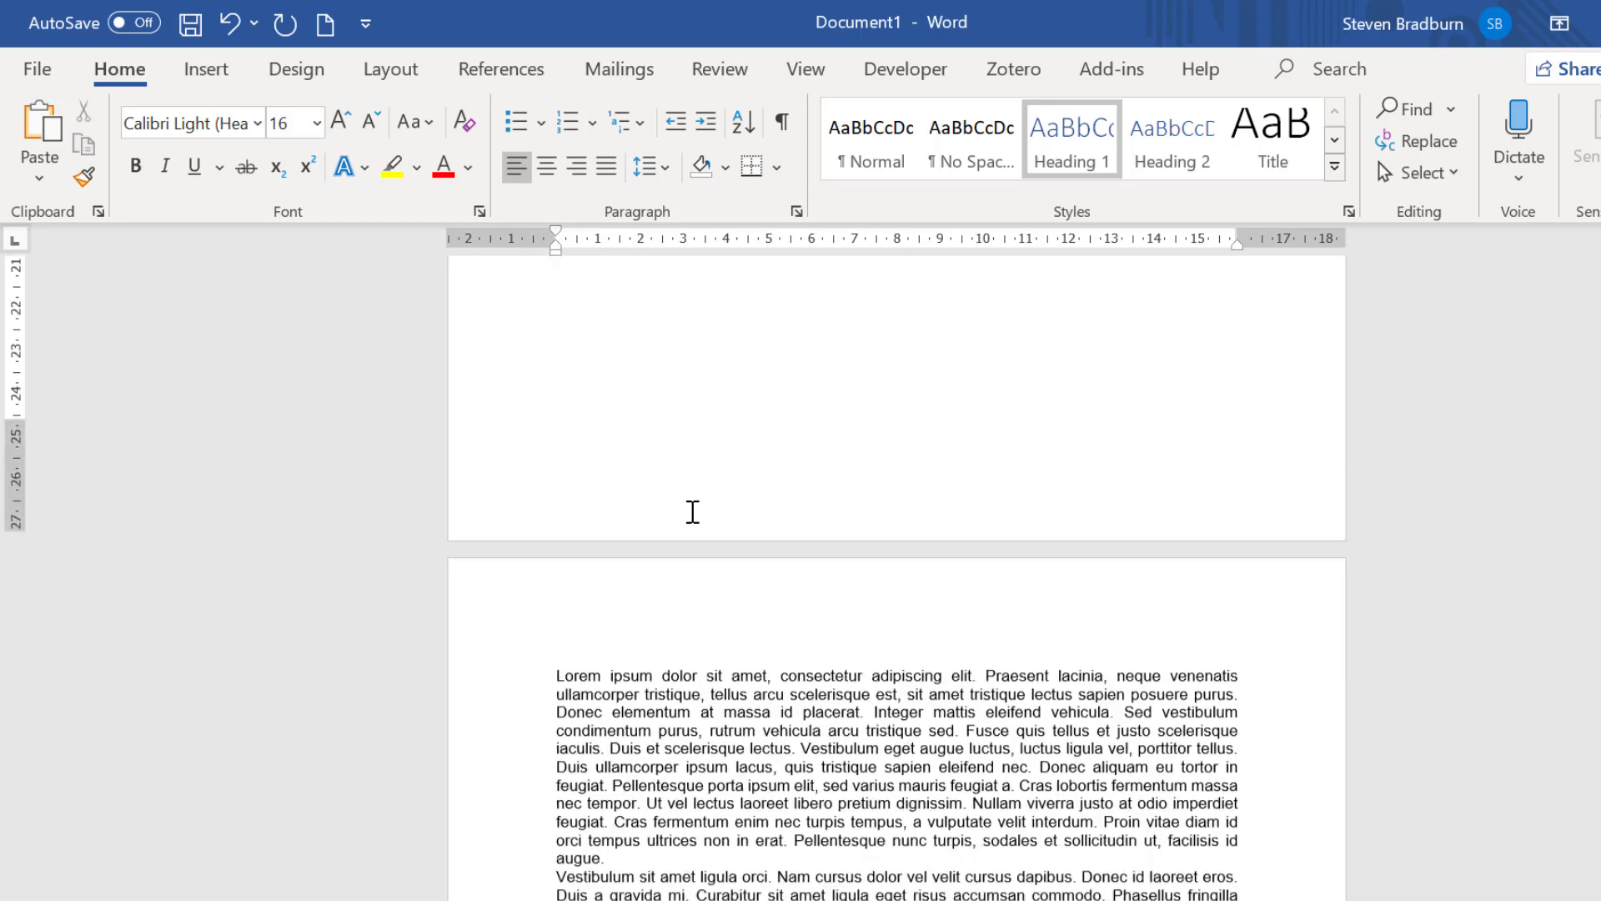
pyautogui.click(557, 532)
pyautogui.press('Return')
pyautogui.press('Up')
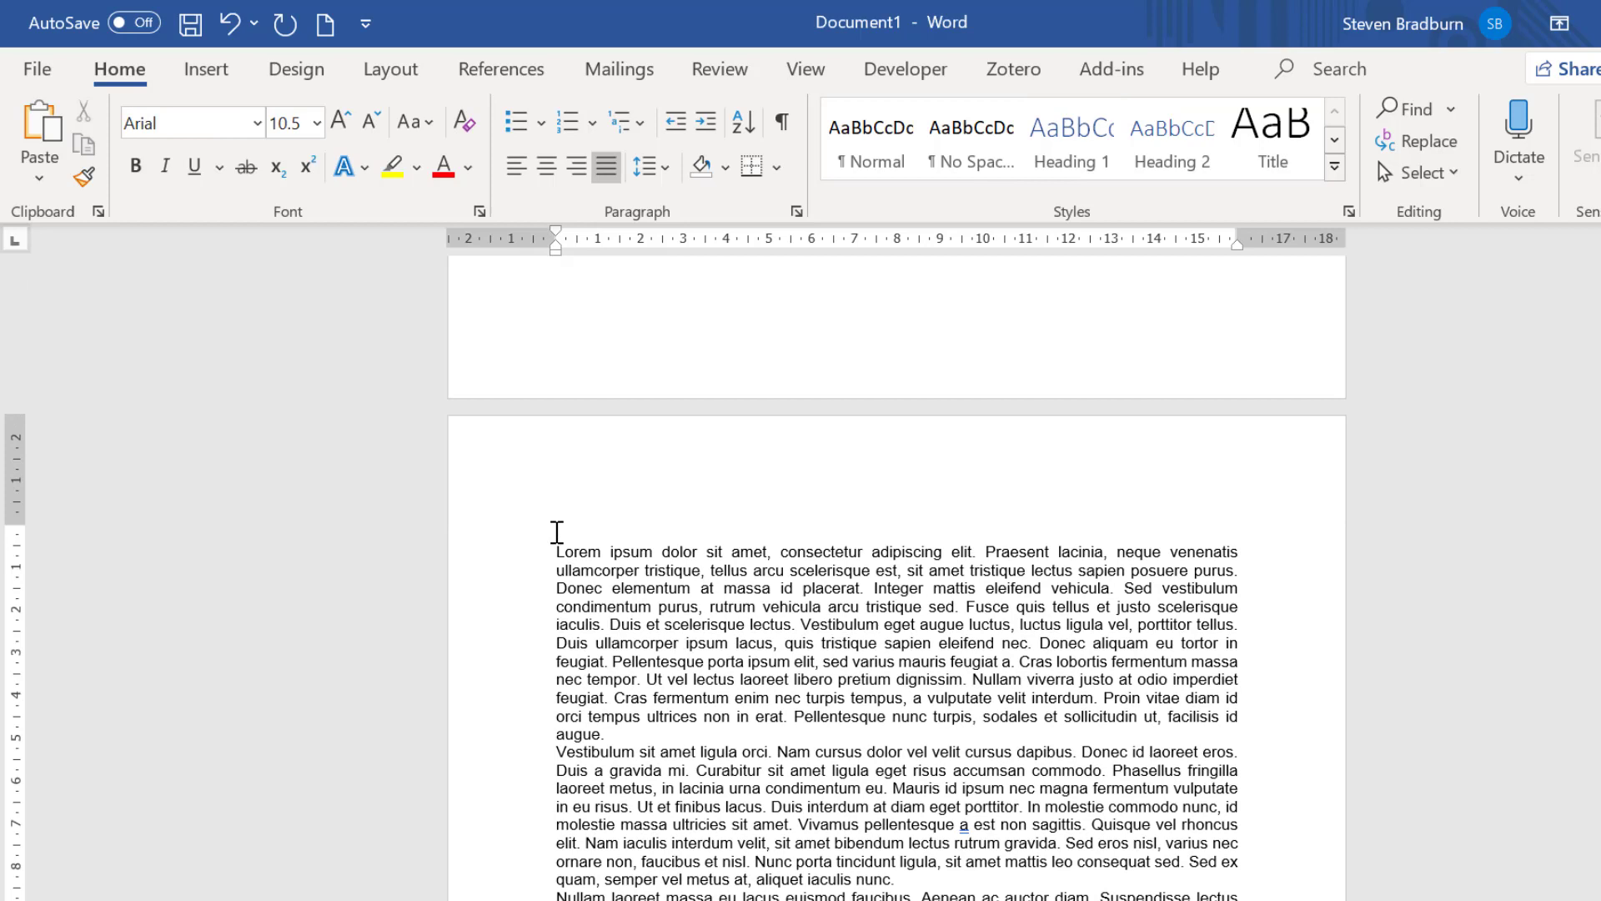
pyautogui.write('Methods')
pyautogui.tripleClick(557, 533)
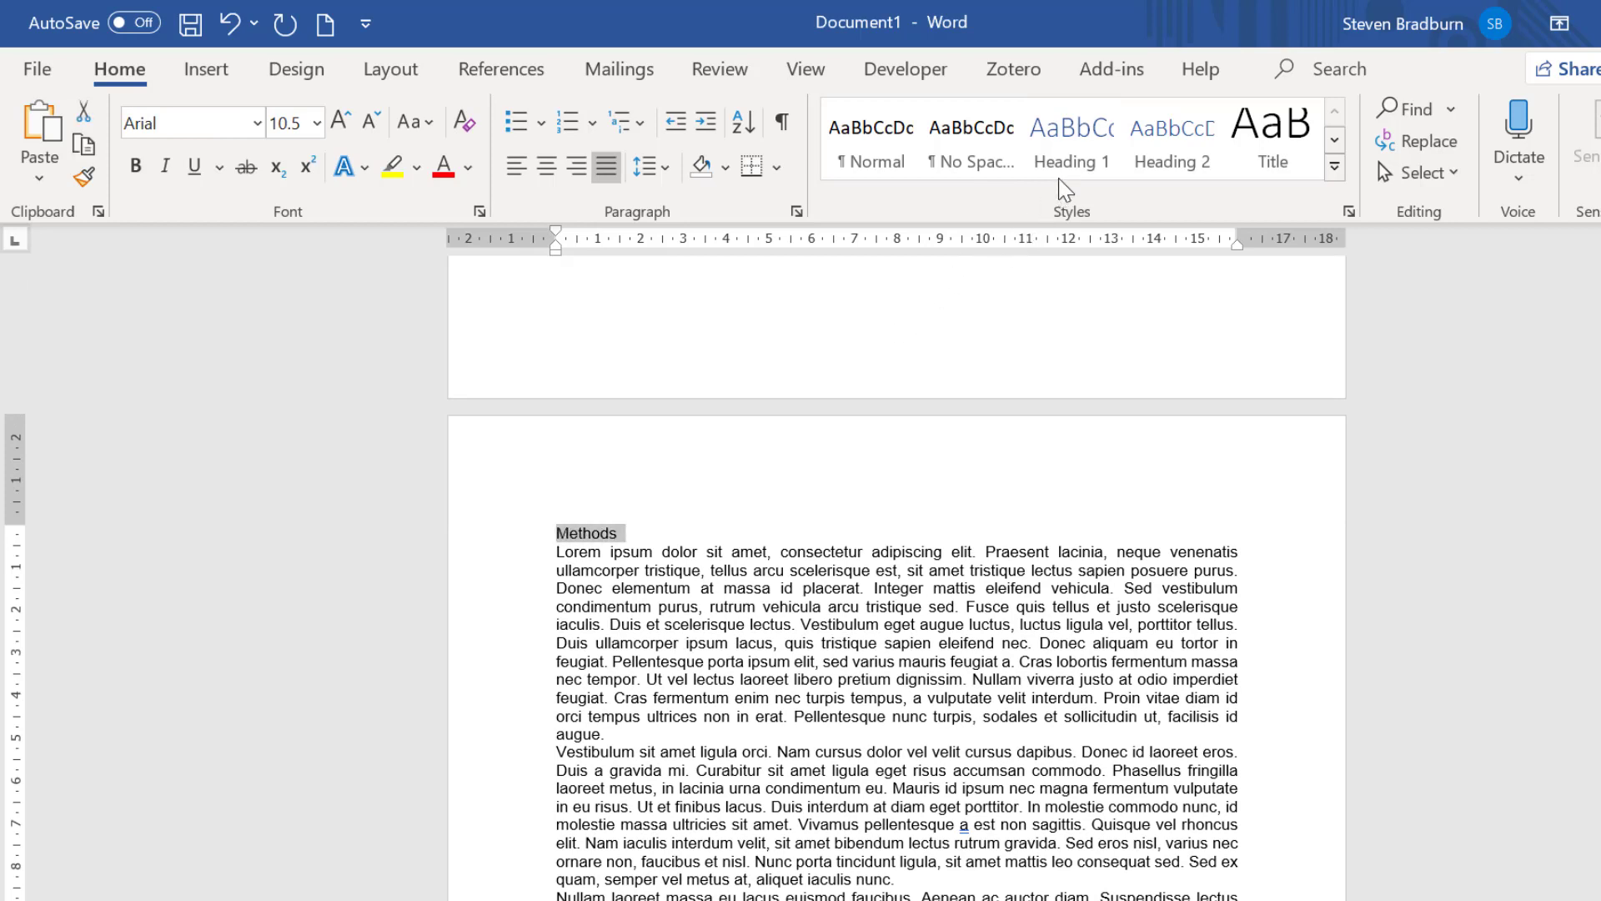
pyautogui.click(1073, 150)
pyautogui.press('Right')
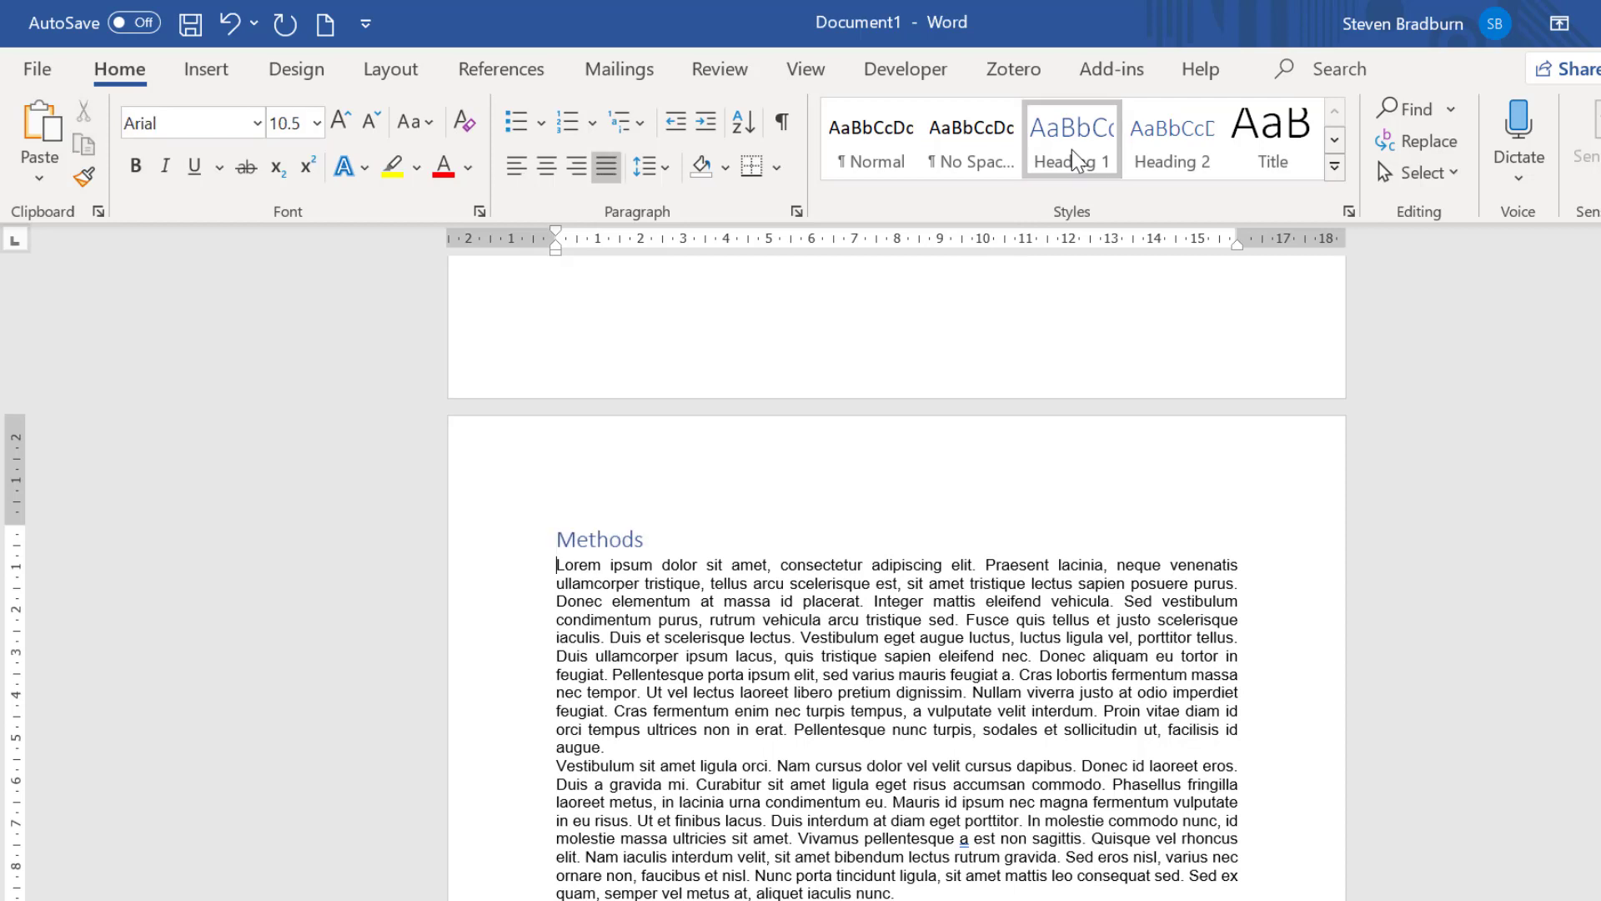
# Step: Add the 'Methods 1' and 'Methods 2' subheadings under Methods, each styled Heading 2
pyautogui.press('Return')
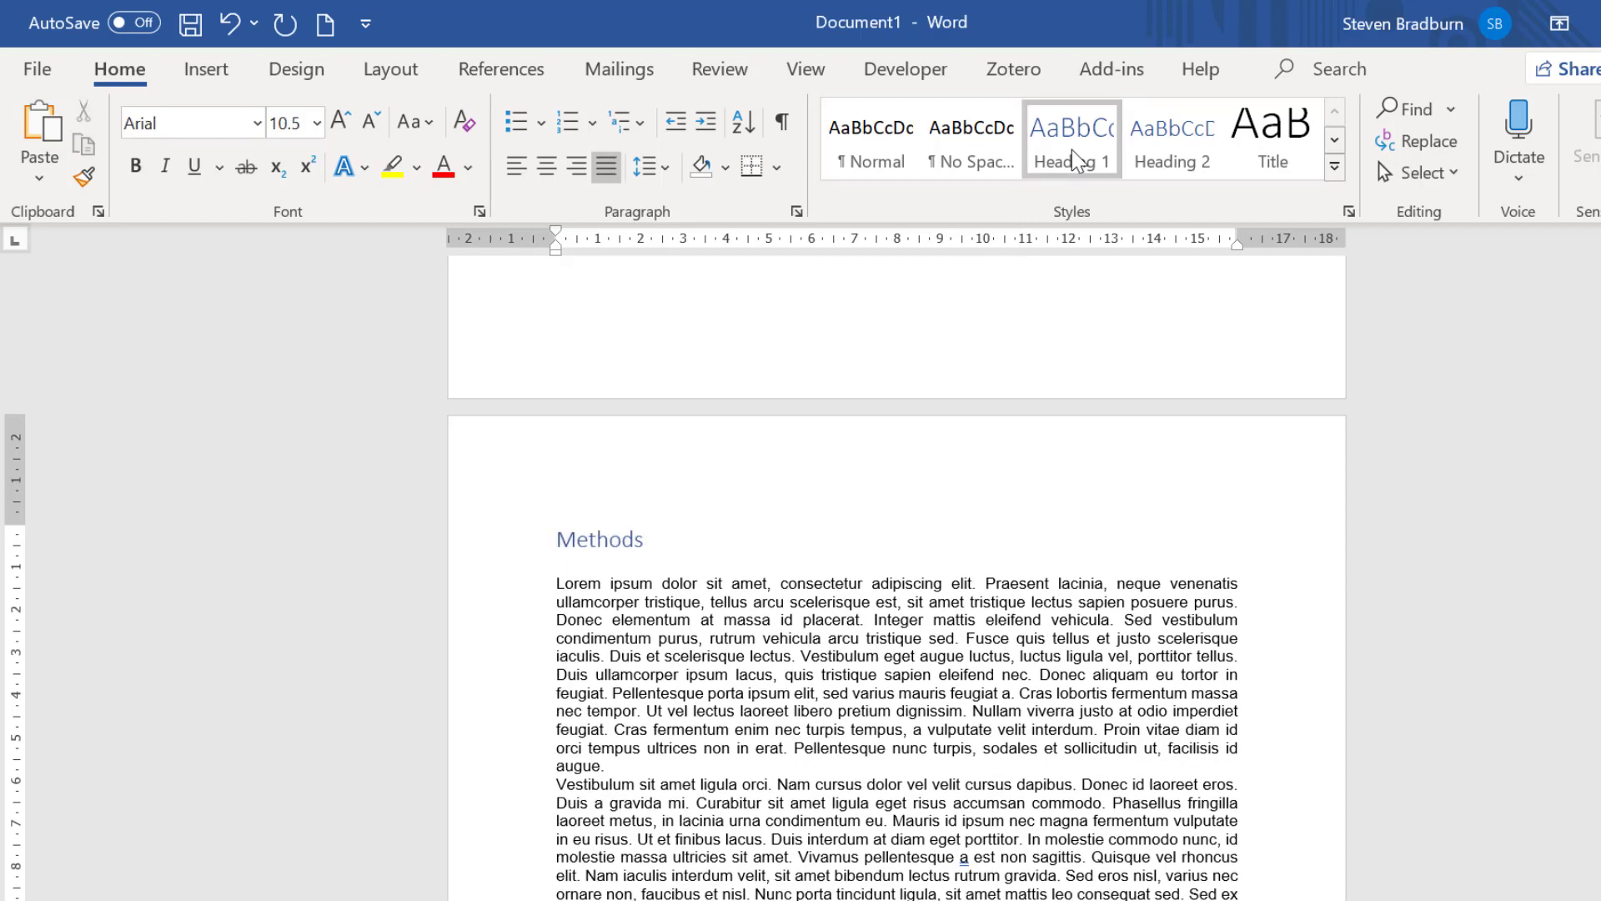
pyautogui.write('Methods 1')
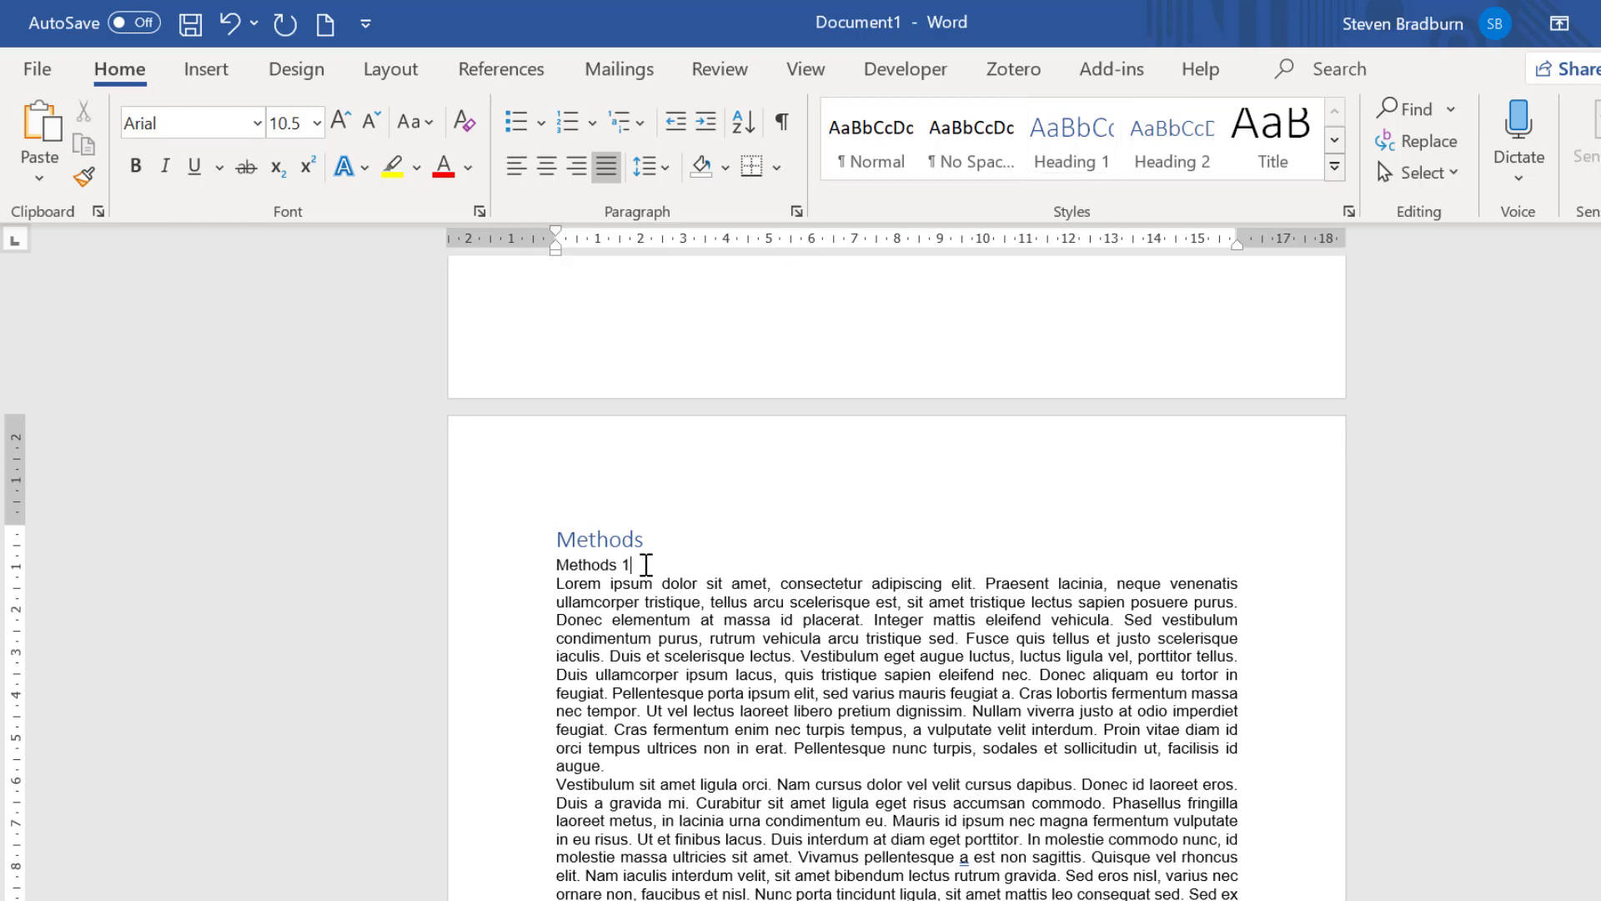
pyautogui.moveTo(634, 564); pyautogui.dragTo(561, 569)
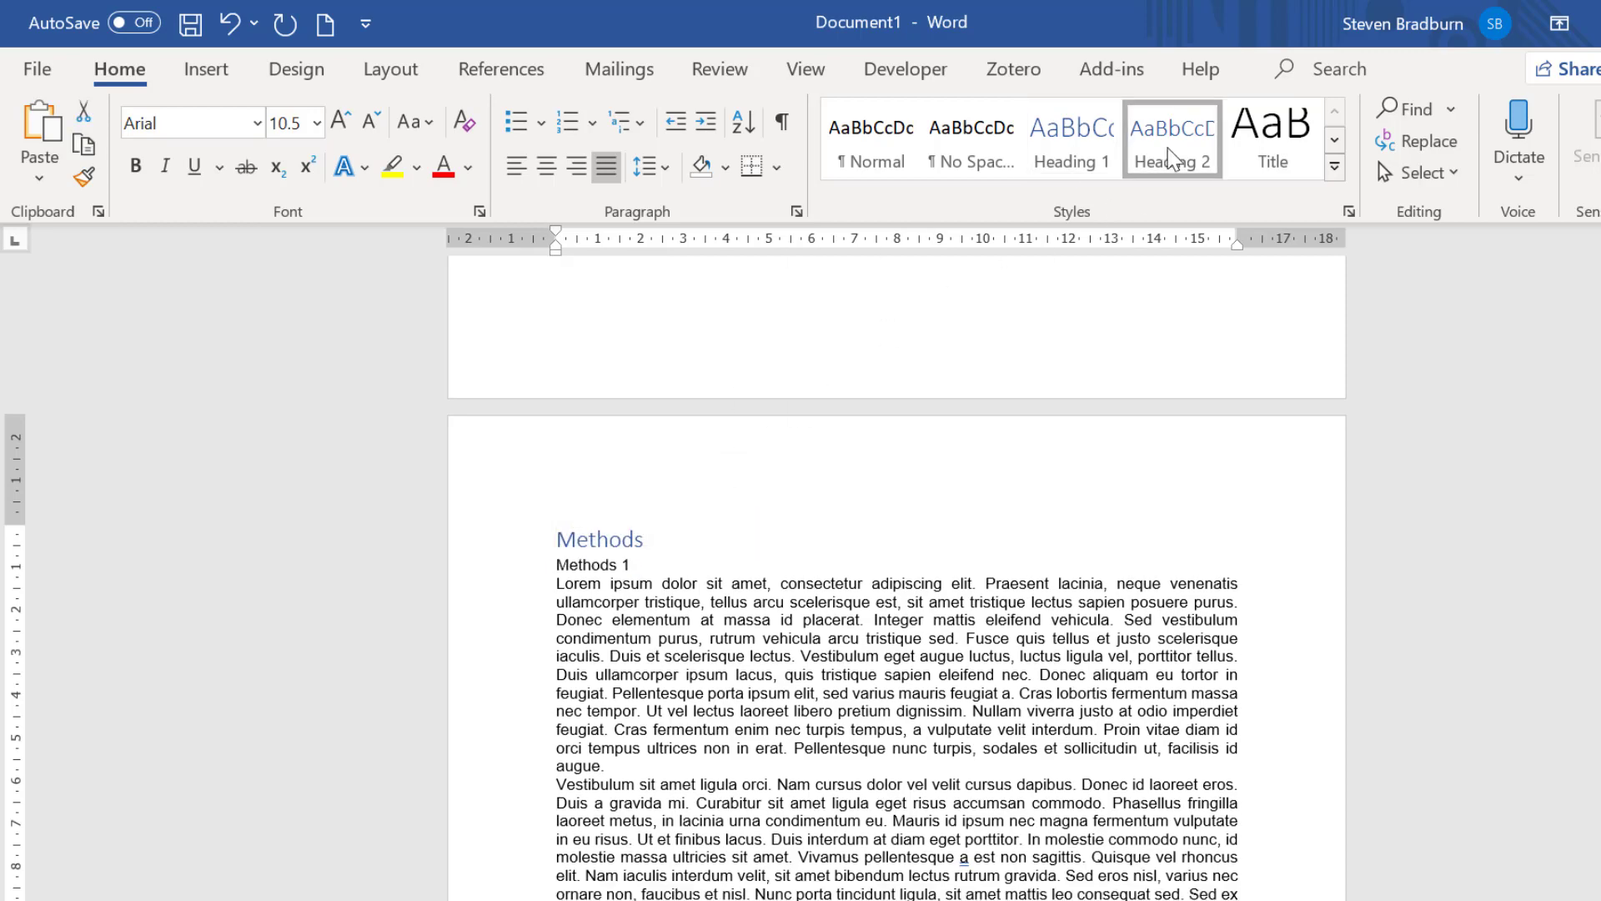
pyautogui.click(1169, 143)
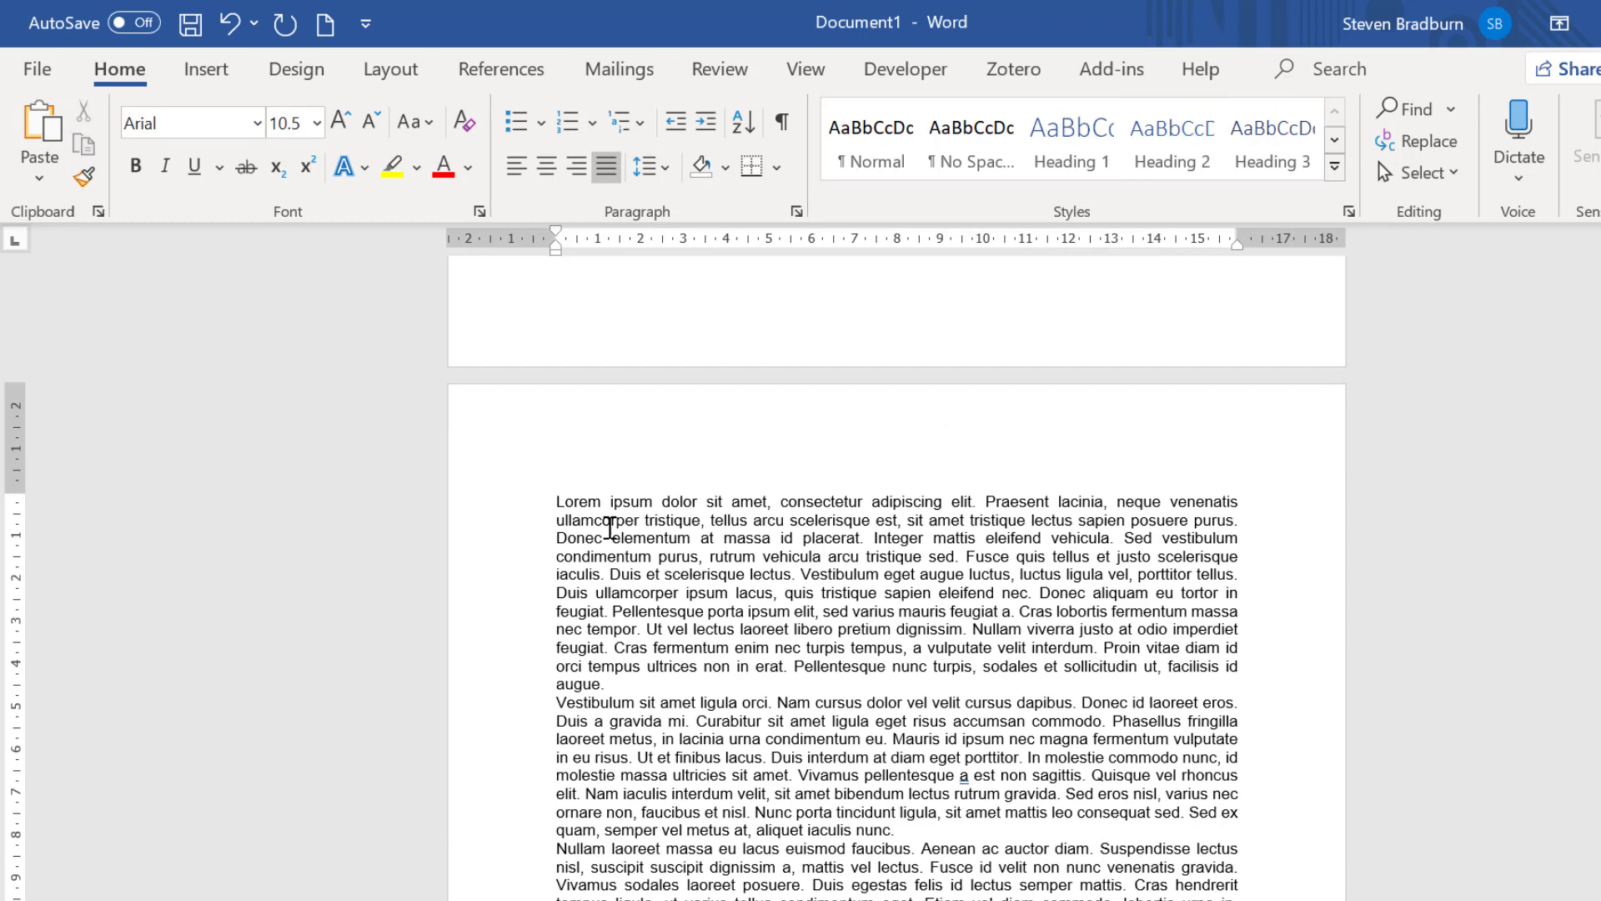
pyautogui.write('Methods 2')
pyautogui.moveTo(631, 501); pyautogui.dragTo(556, 502)
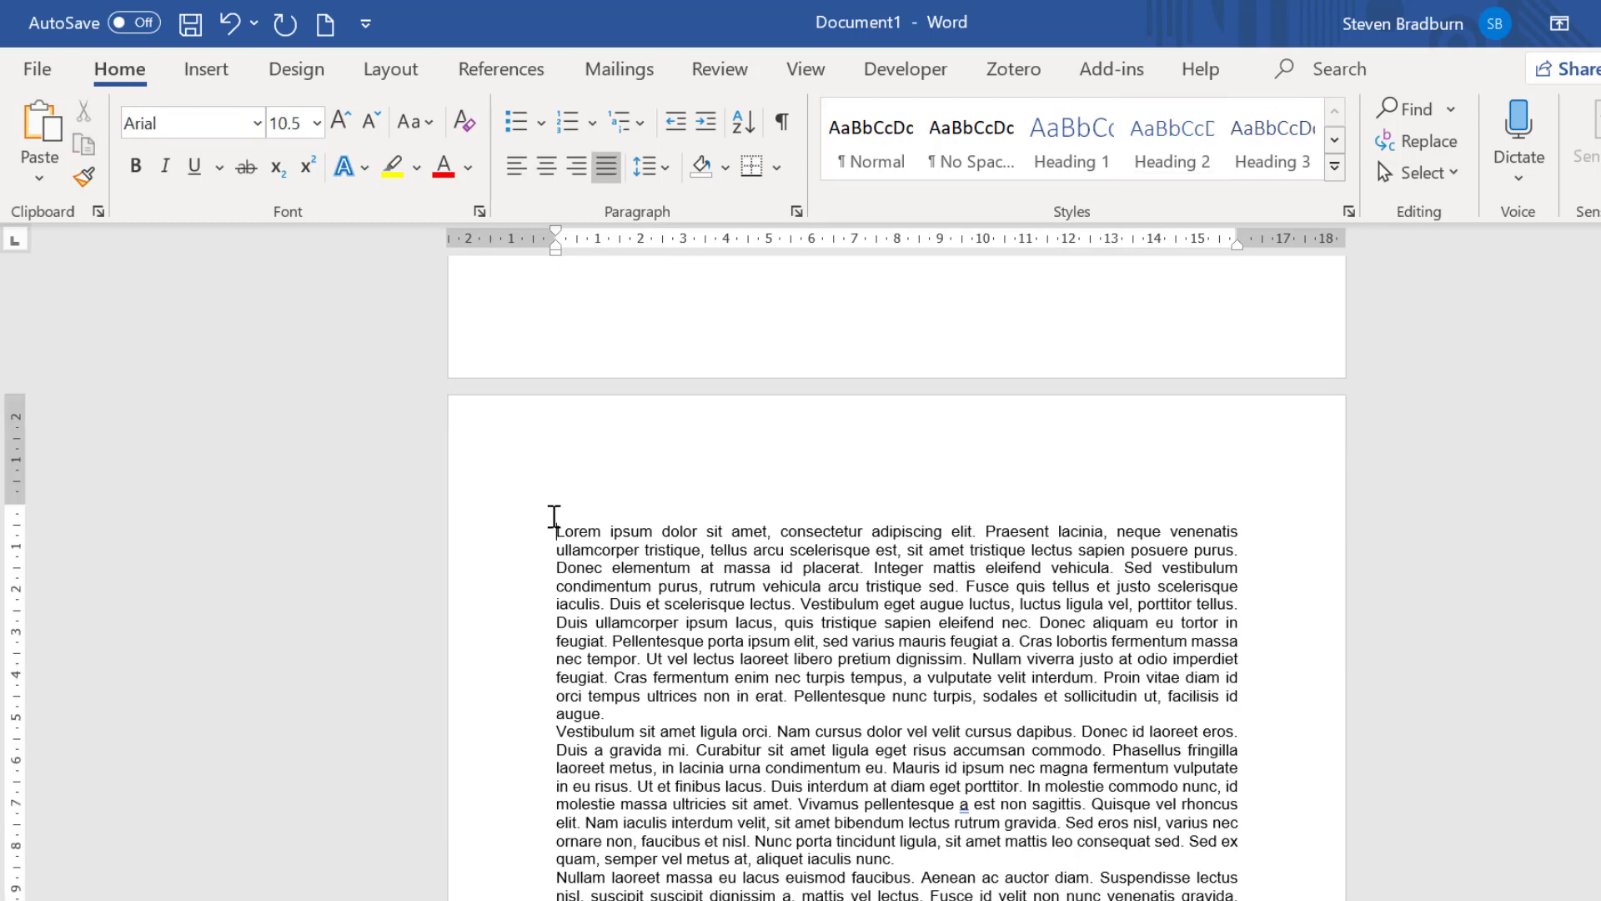
pyautogui.click(1166, 159)
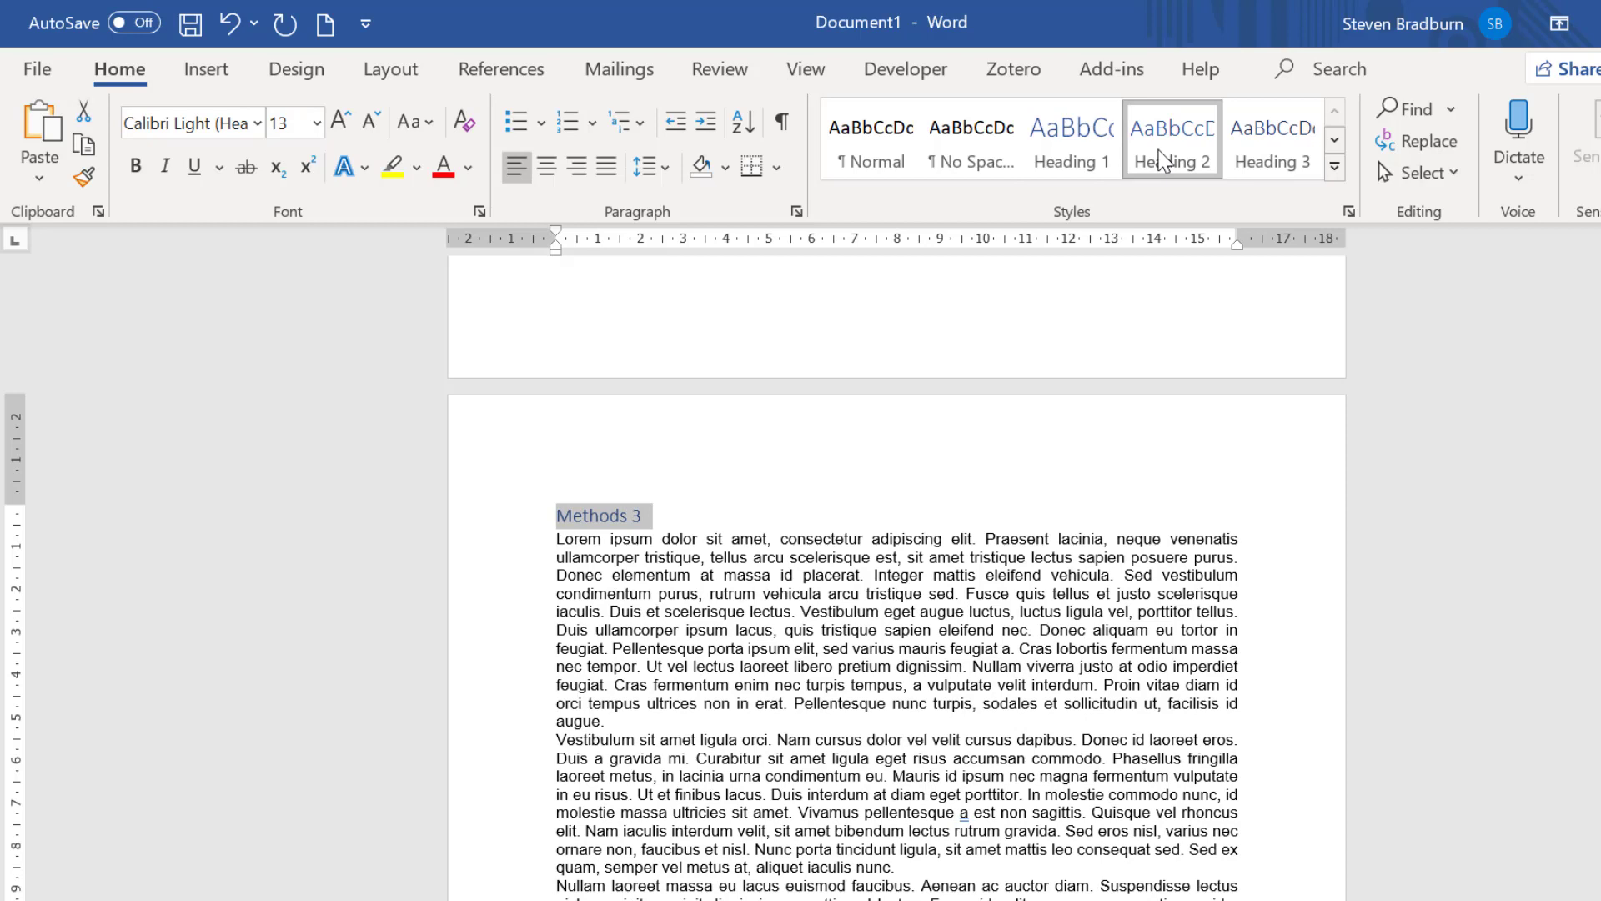
# Step: With the cursor on the blank first page, show the References Table of Contents gallery
pyautogui.click(970, 631)
pyautogui.scroll(10, 855, 390)
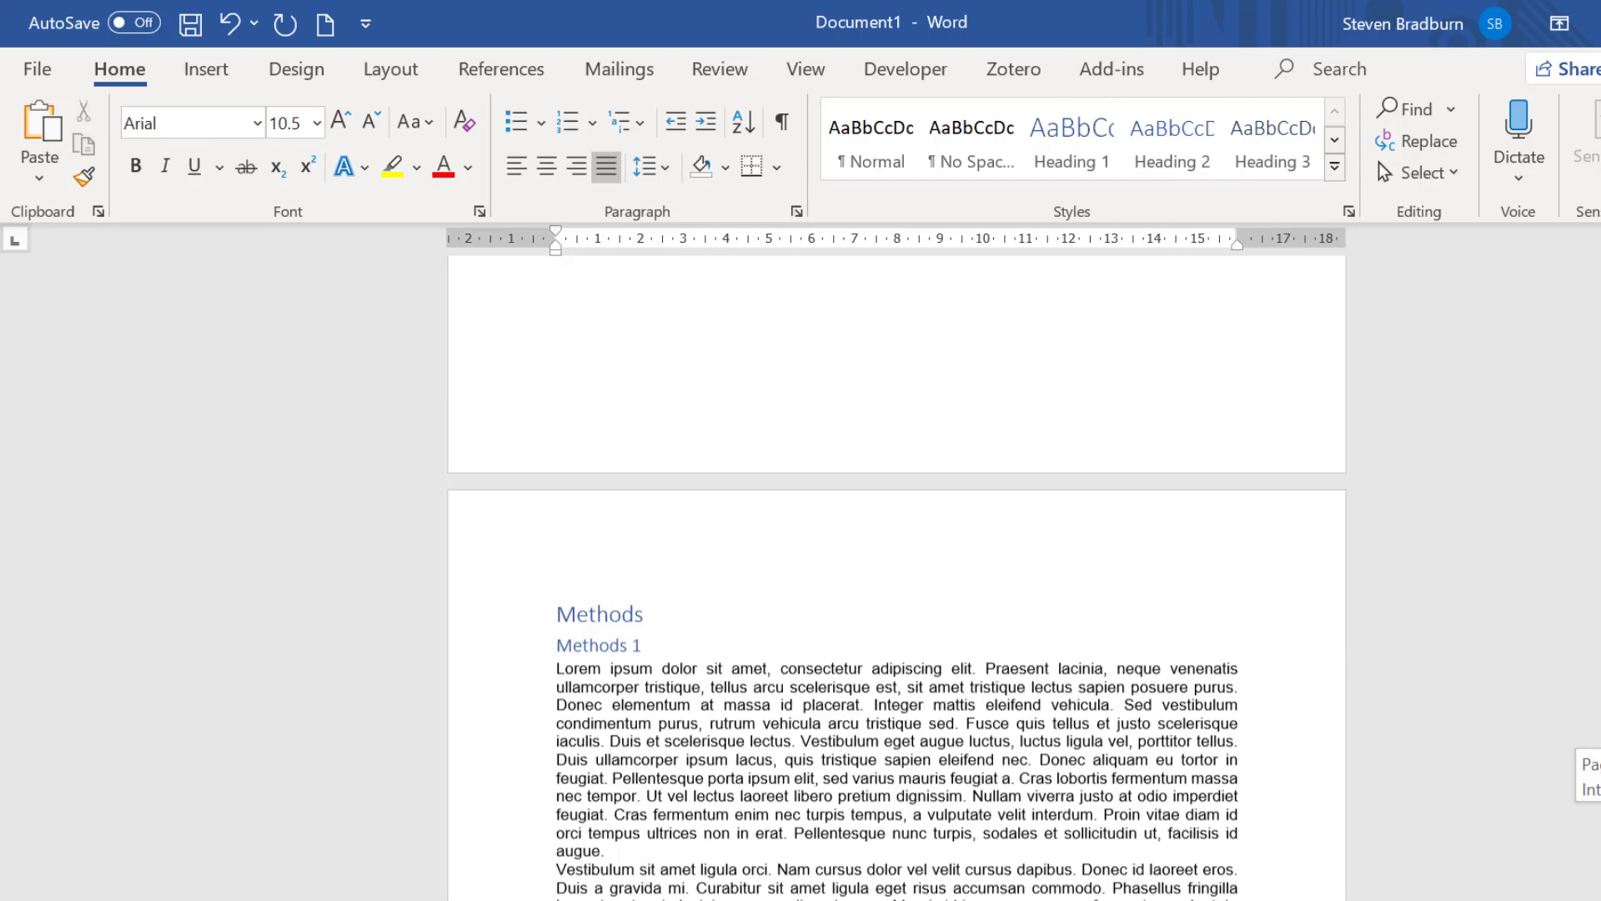
pyautogui.click(633, 393)
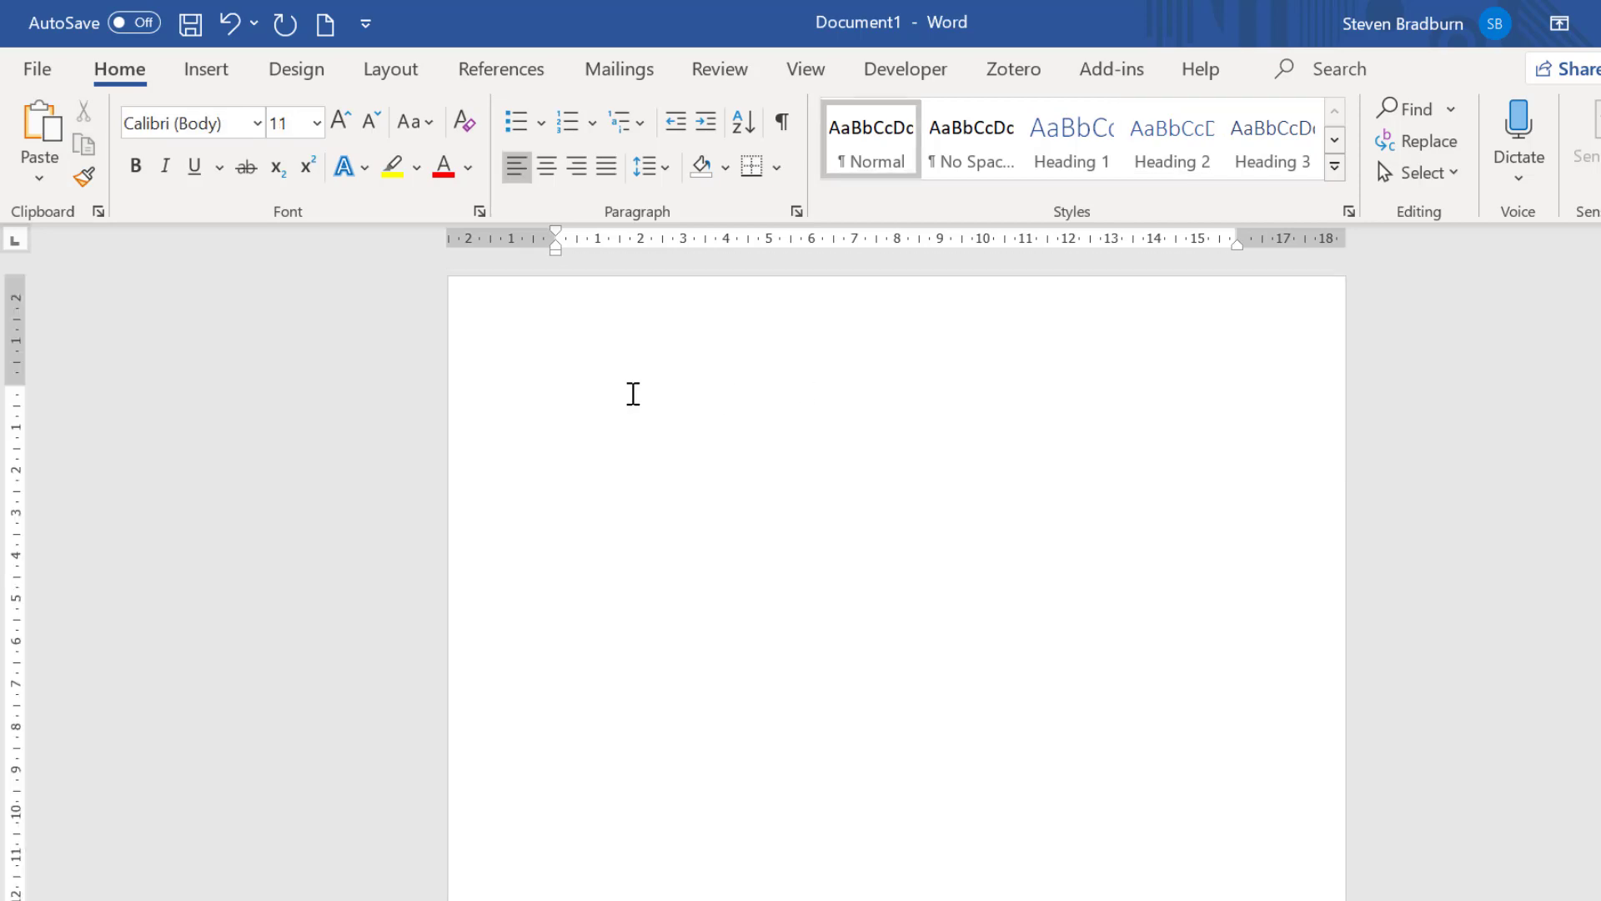
pyautogui.click(513, 82)
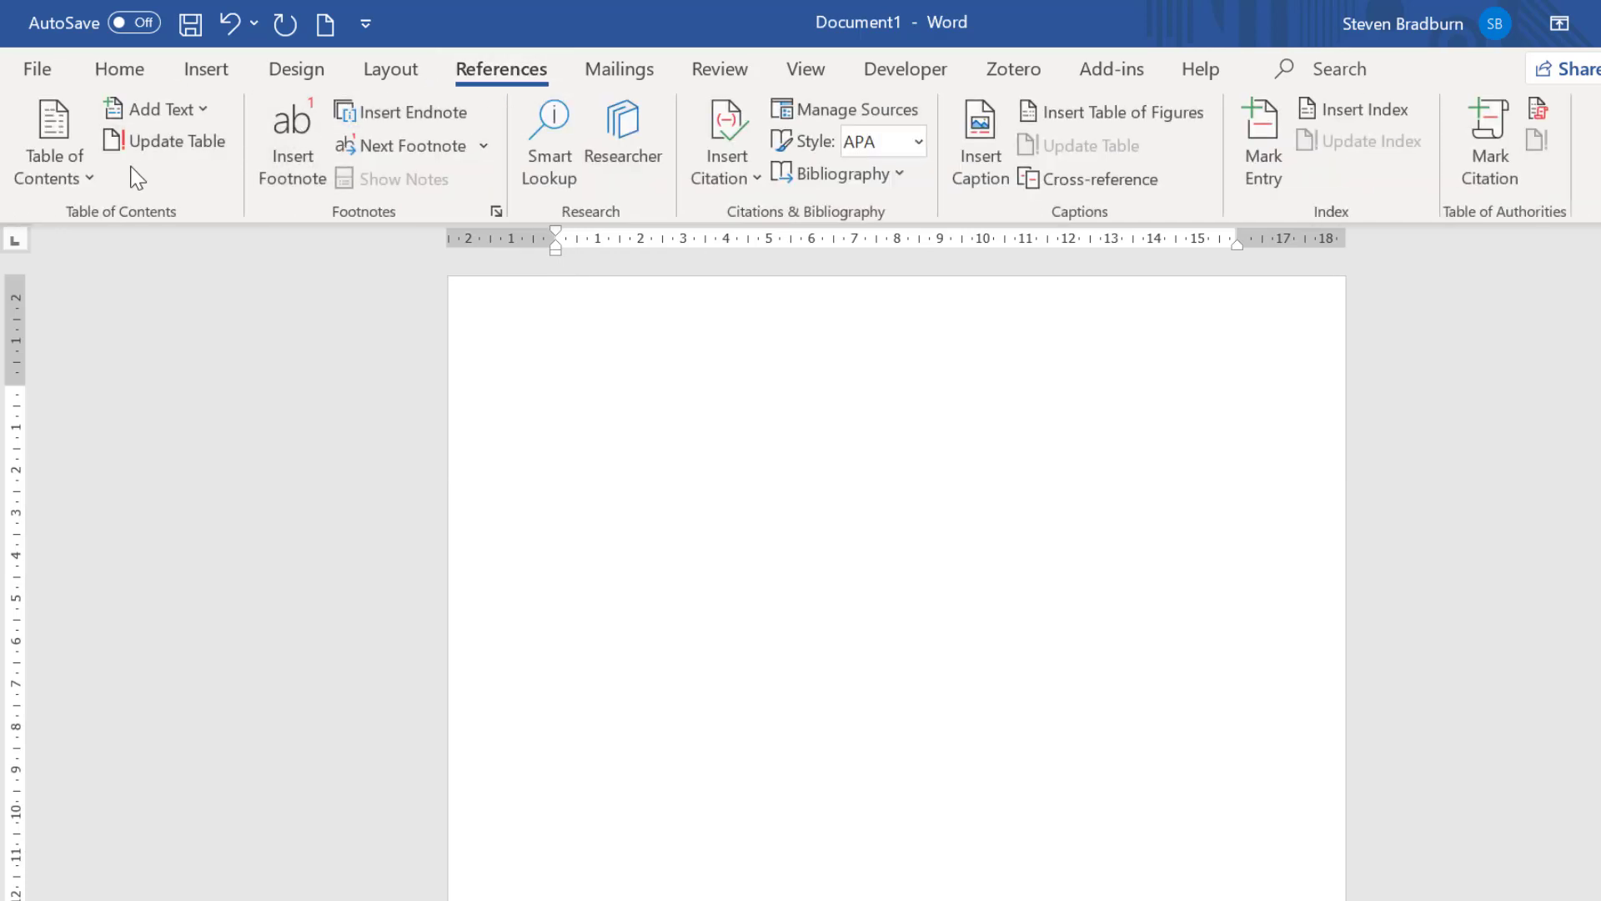
pyautogui.click(90, 178)
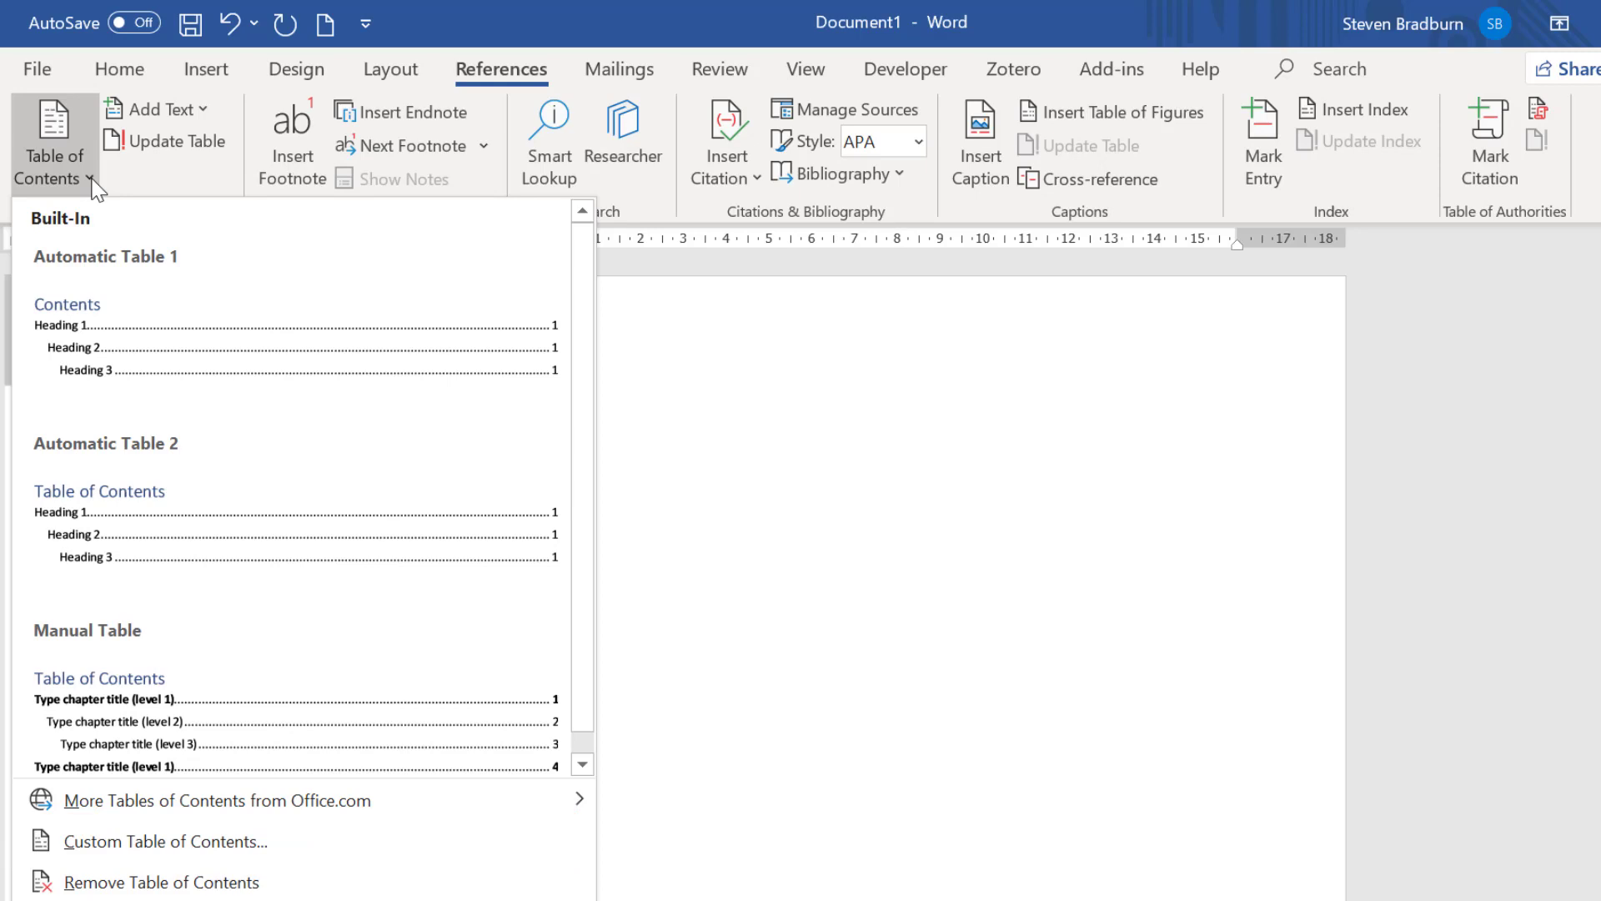
# Step: Insert Automatic Table 2 as the table of contents on page 1
pyautogui.click(252, 511)
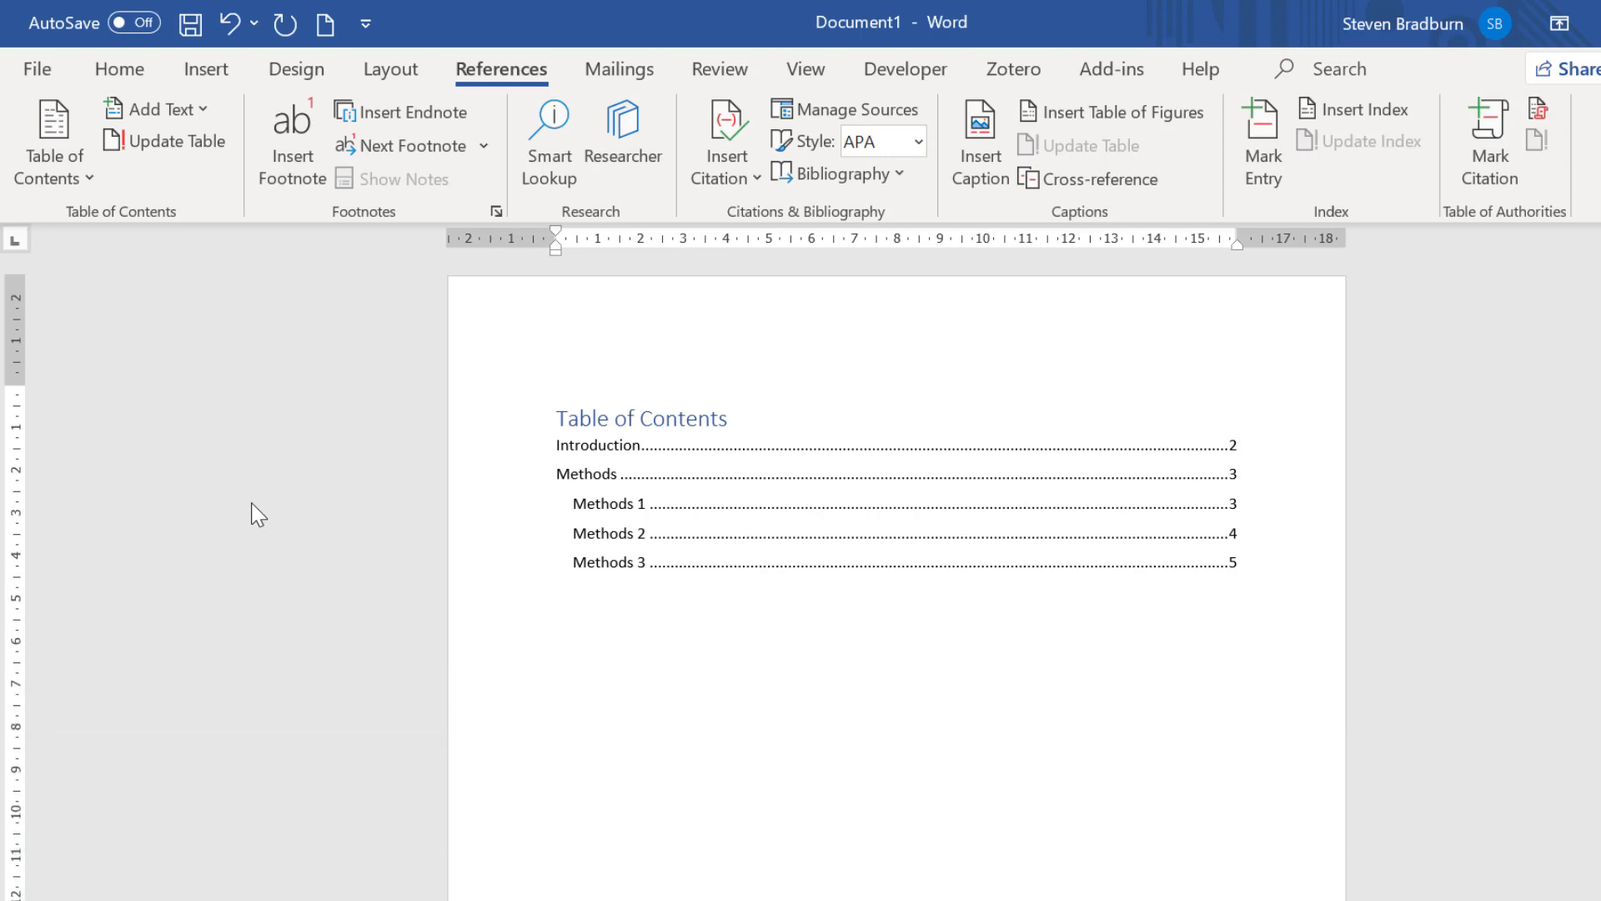
# Step: Extend the page 2 heading to read 'Introduction to Study X'
pyautogui.scroll(-12, 543, 712)
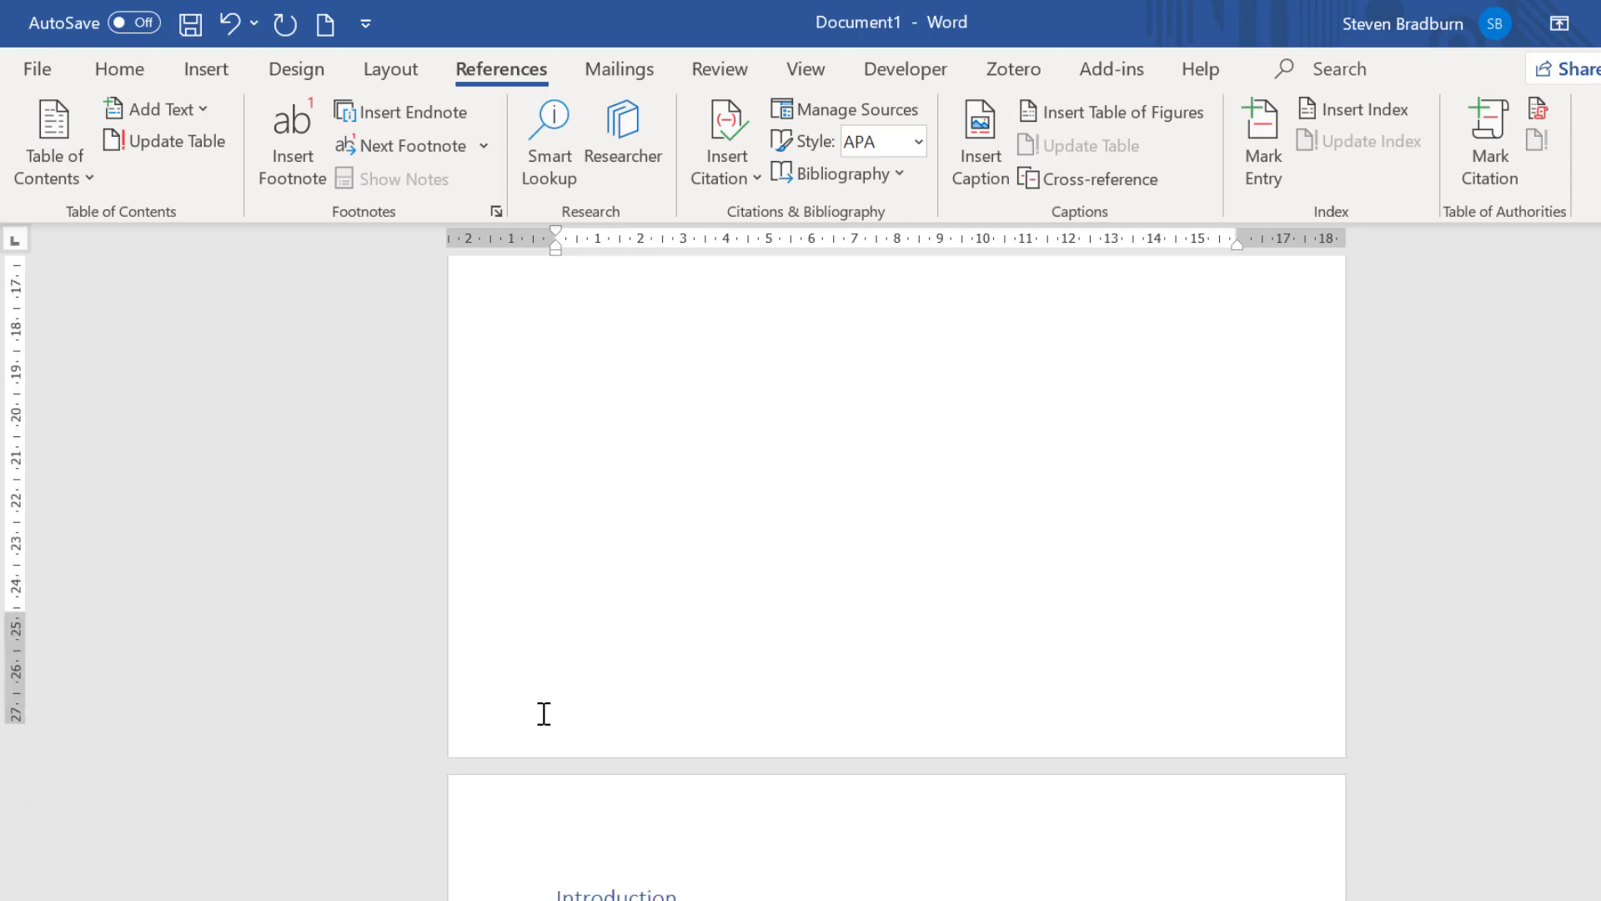
pyautogui.click(680, 613)
pyautogui.write('to Study X')
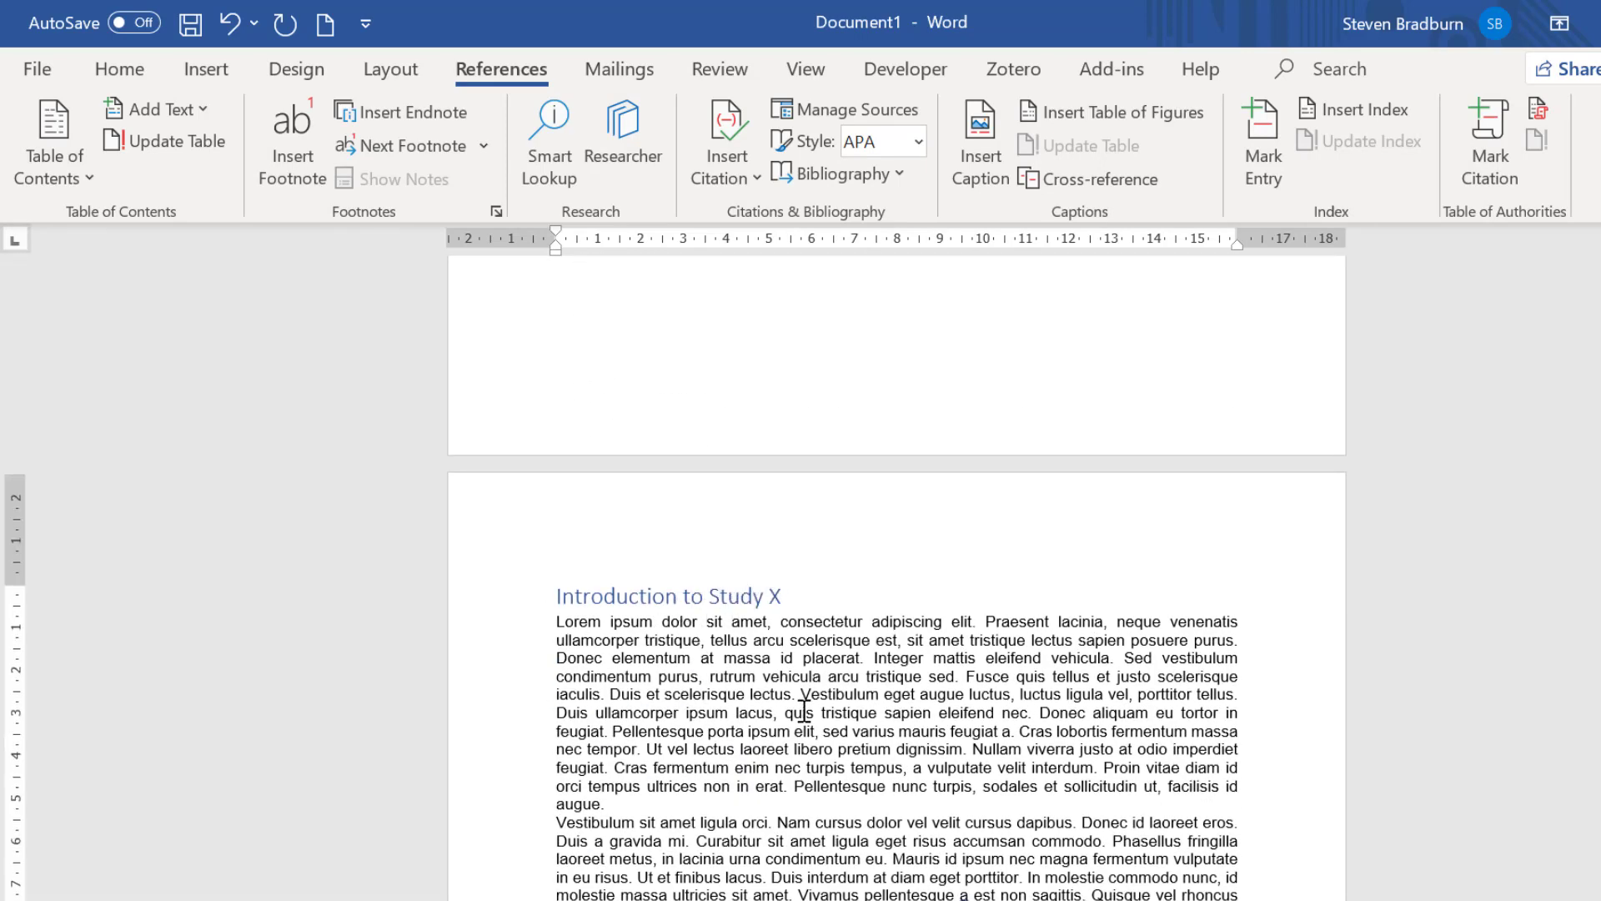
pyautogui.scroll(8, 804, 710)
pyautogui.scroll(3, 803, 710)
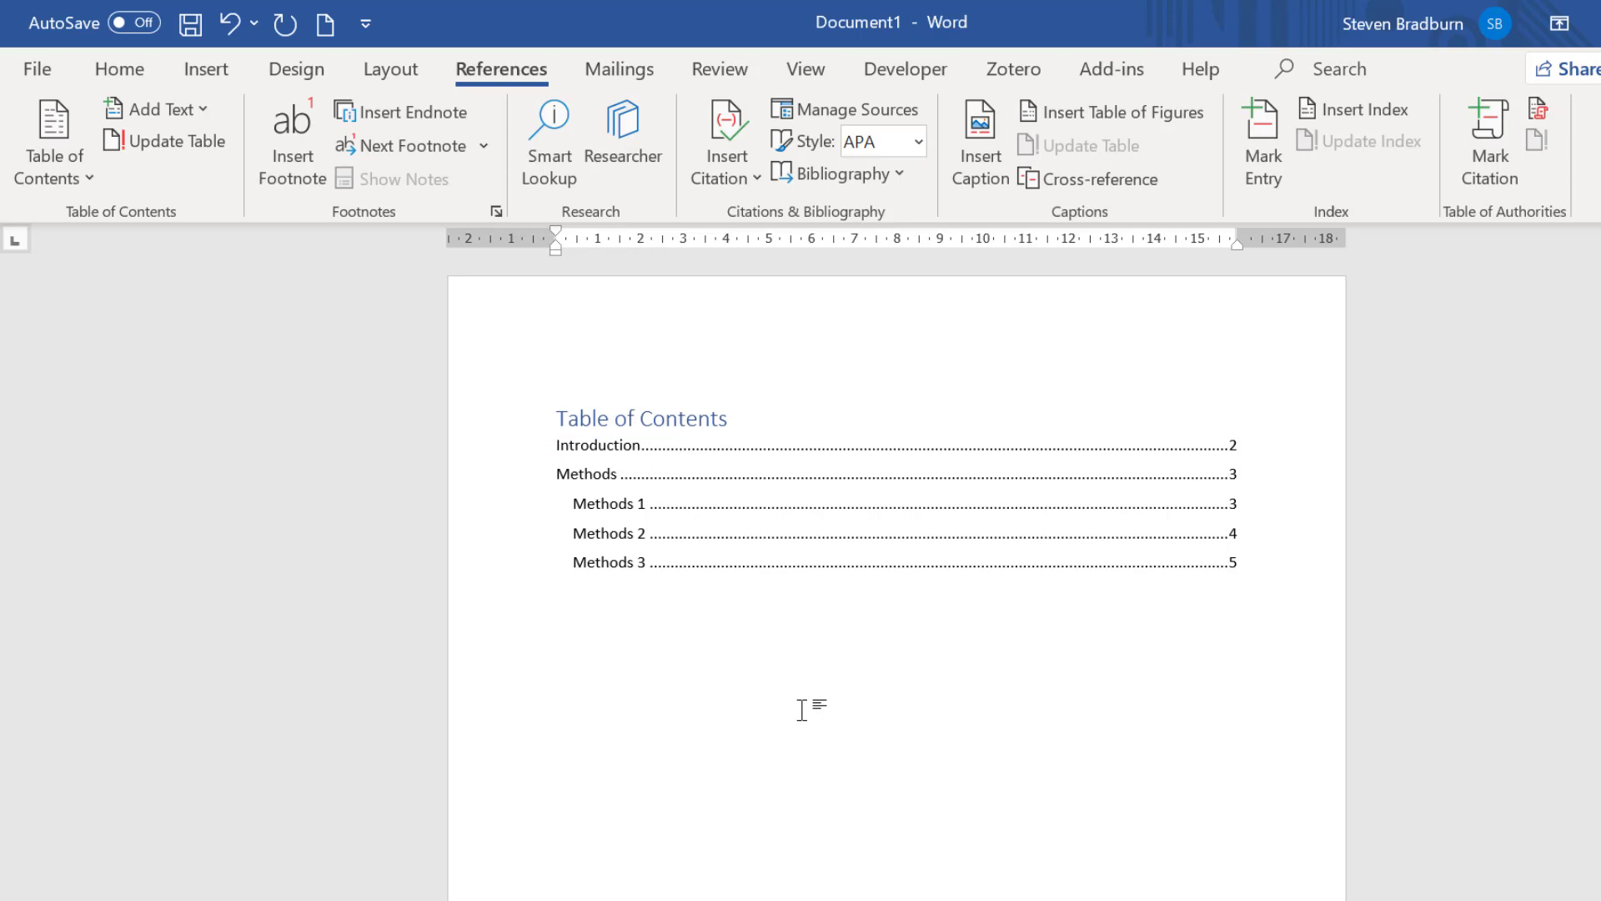
# Step: Update the entire table of contents so its first entry shows 'Introduction to Study X'
pyautogui.click(715, 556)
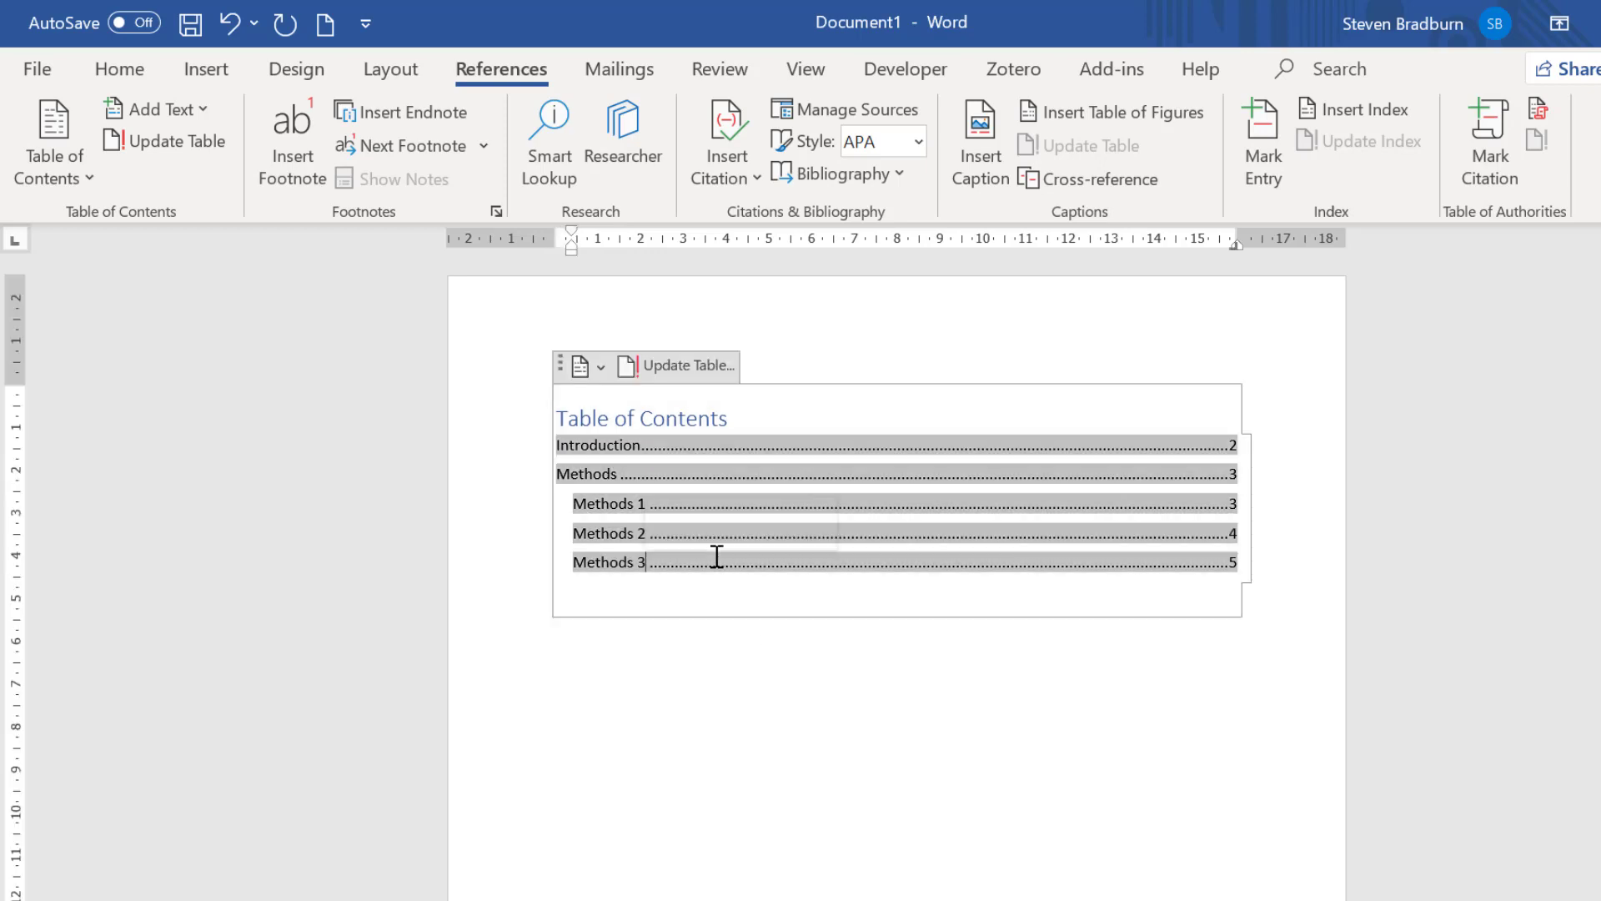
pyautogui.click(677, 370)
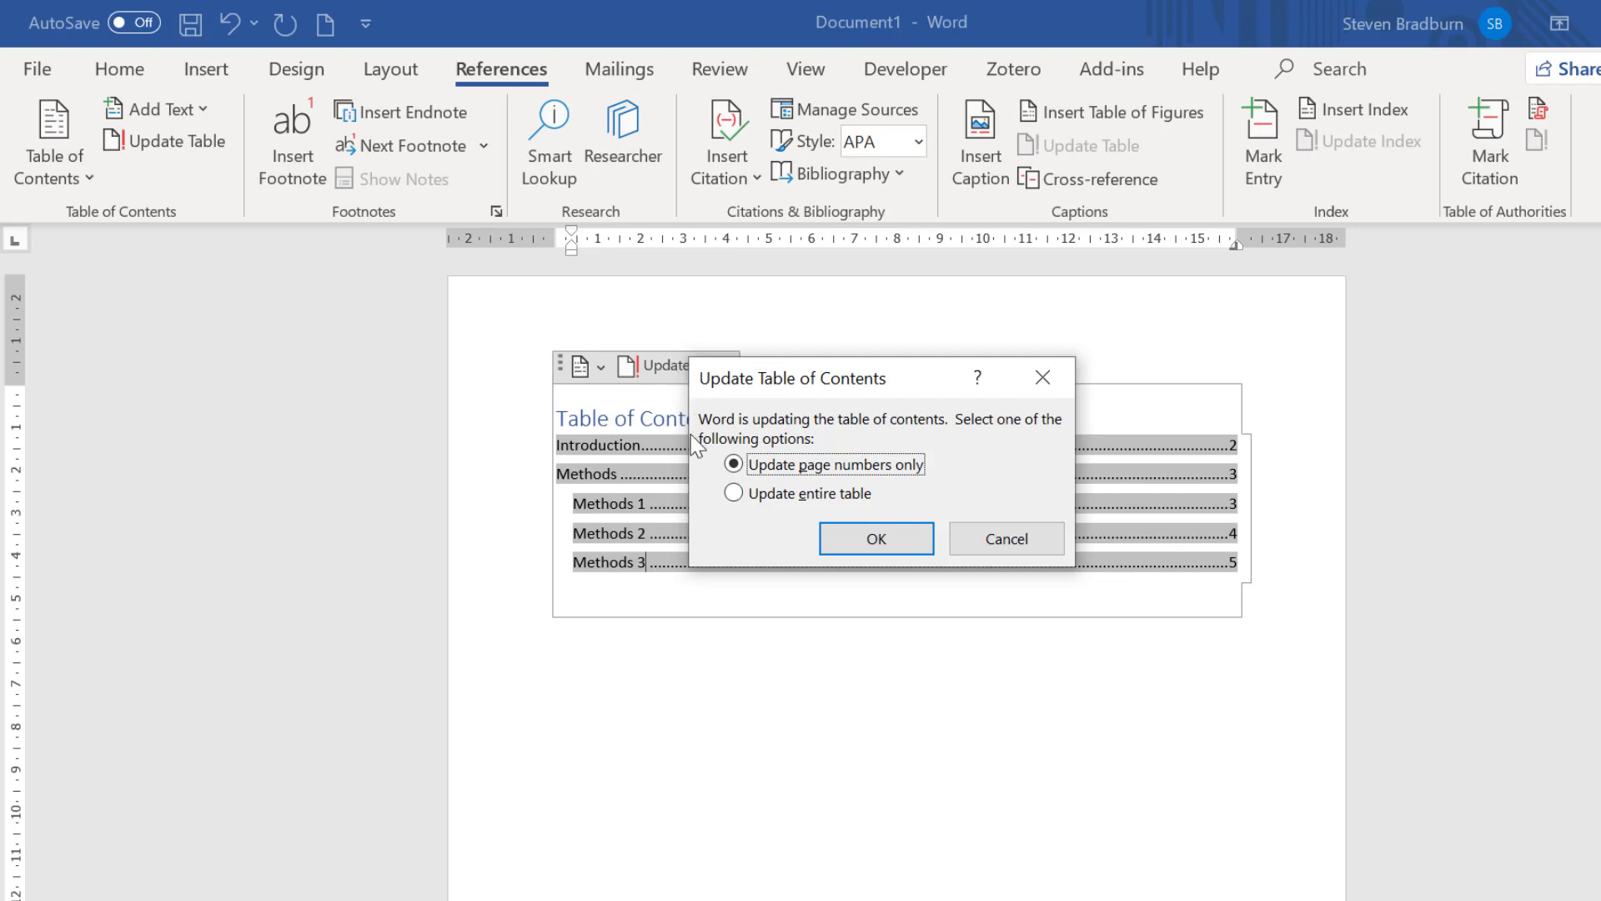
pyautogui.click(734, 494)
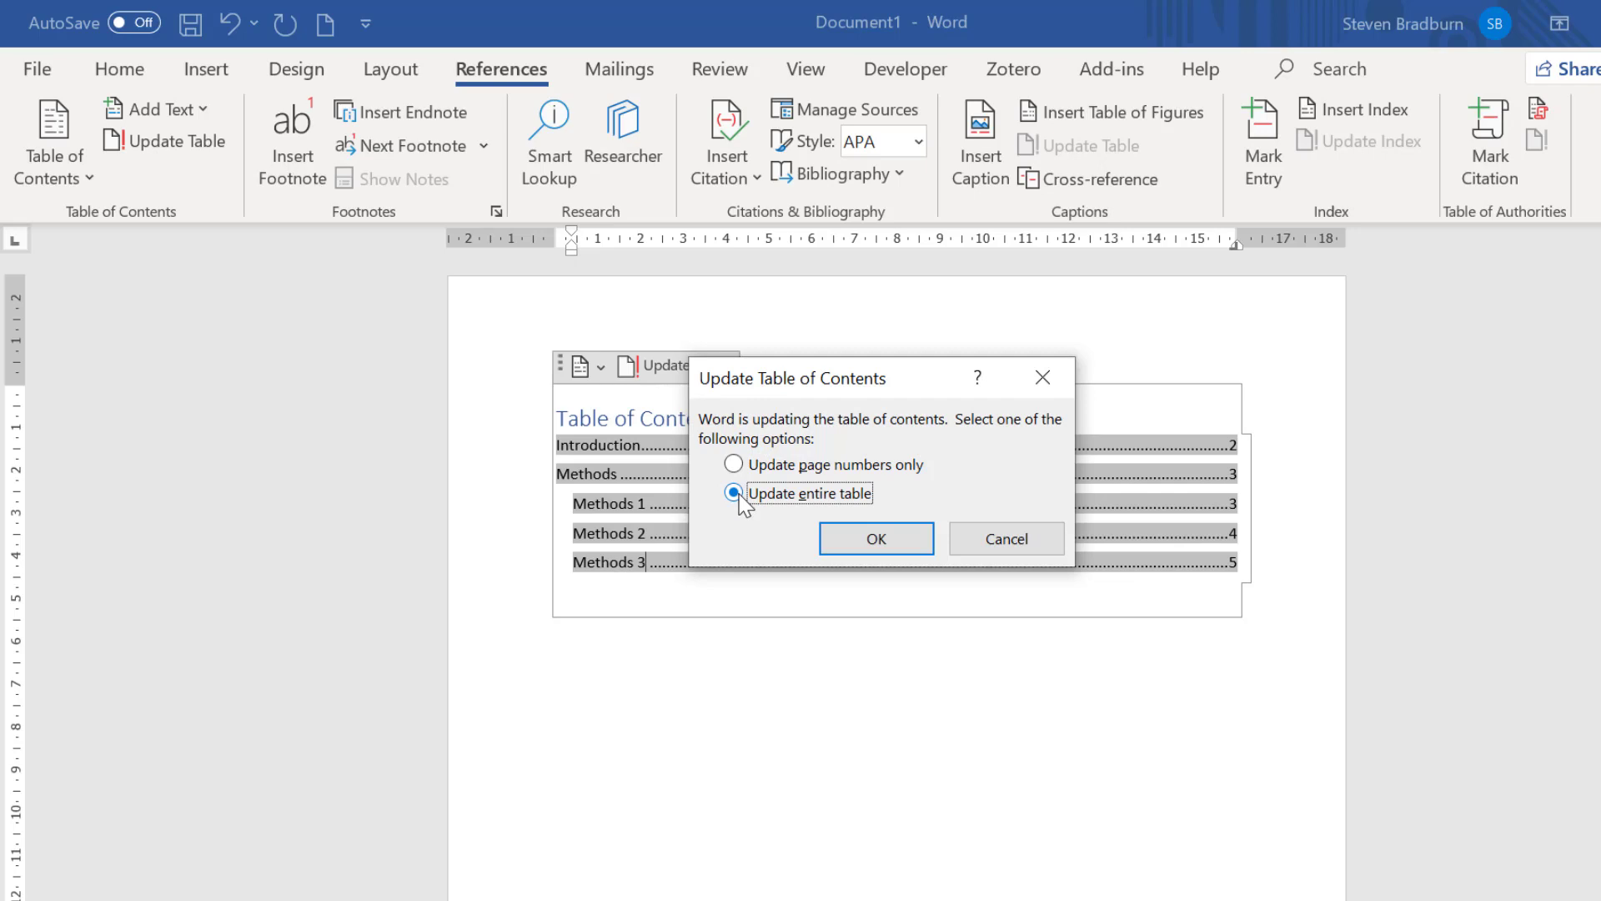
pyautogui.click(847, 548)
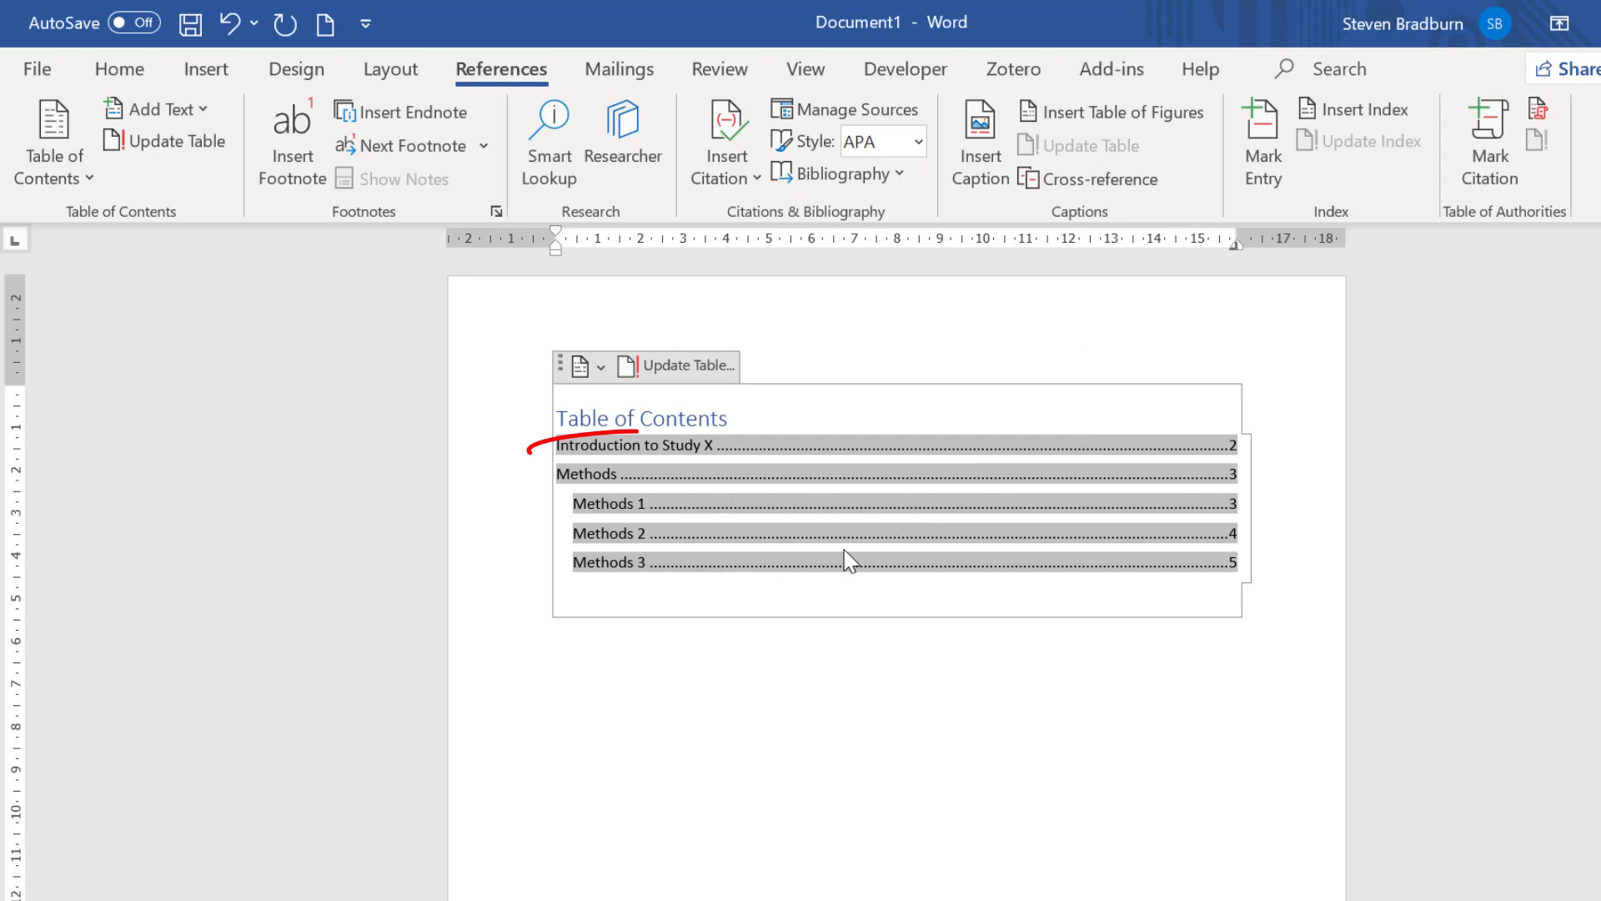
pyautogui.click(809, 736)
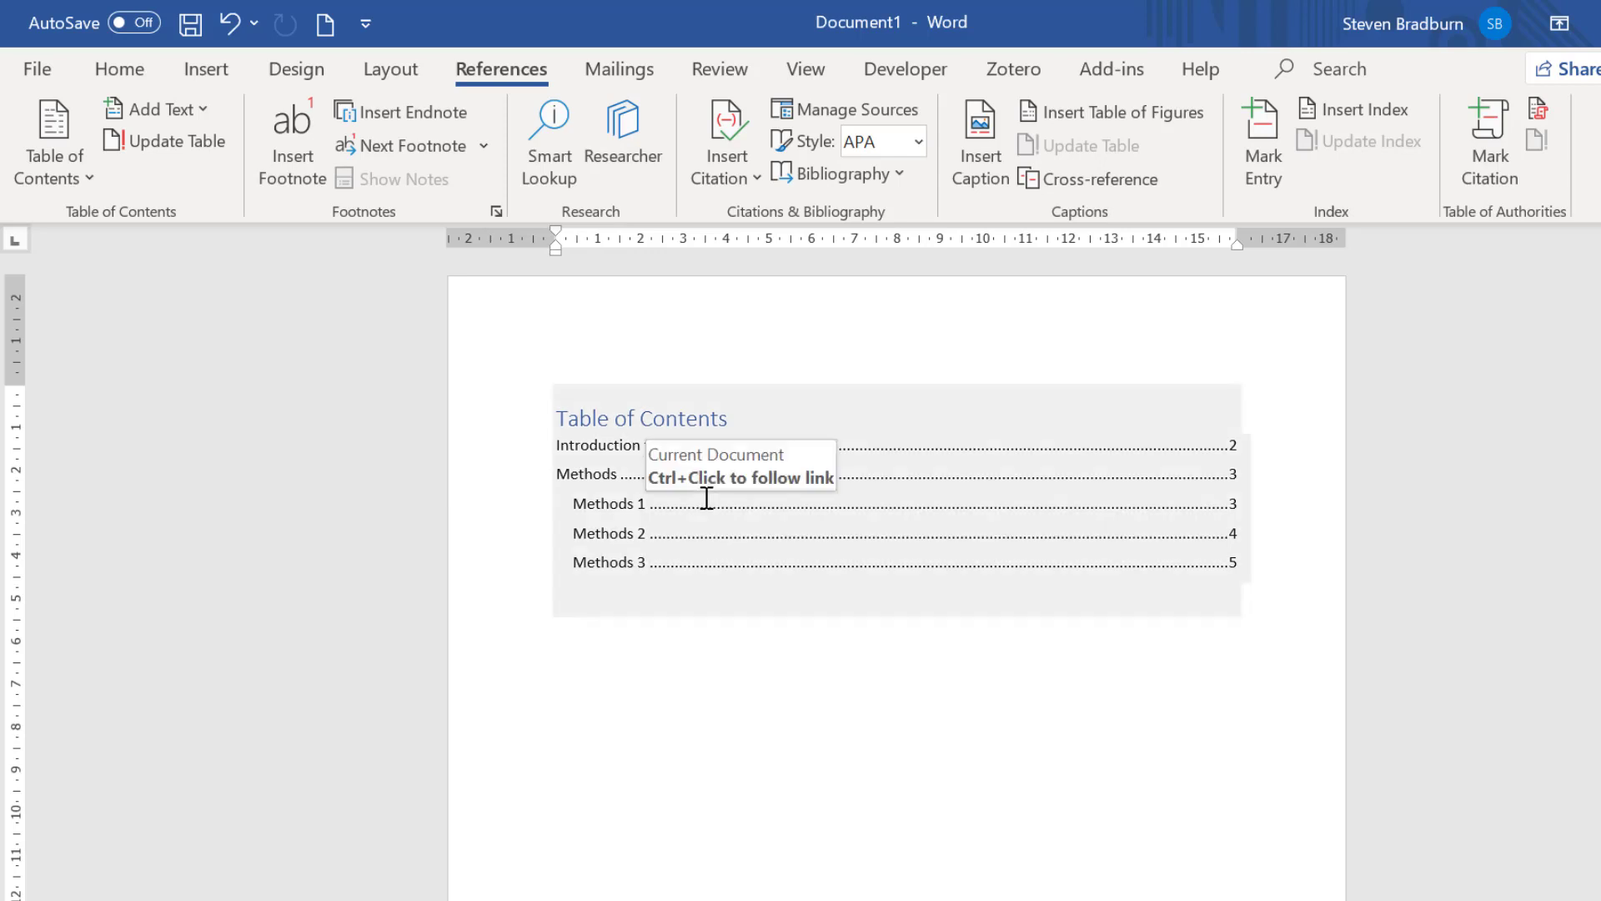
# Step: Choose Remove Table of Contents from the References Table of Contents menu
pyautogui.click(707, 497)
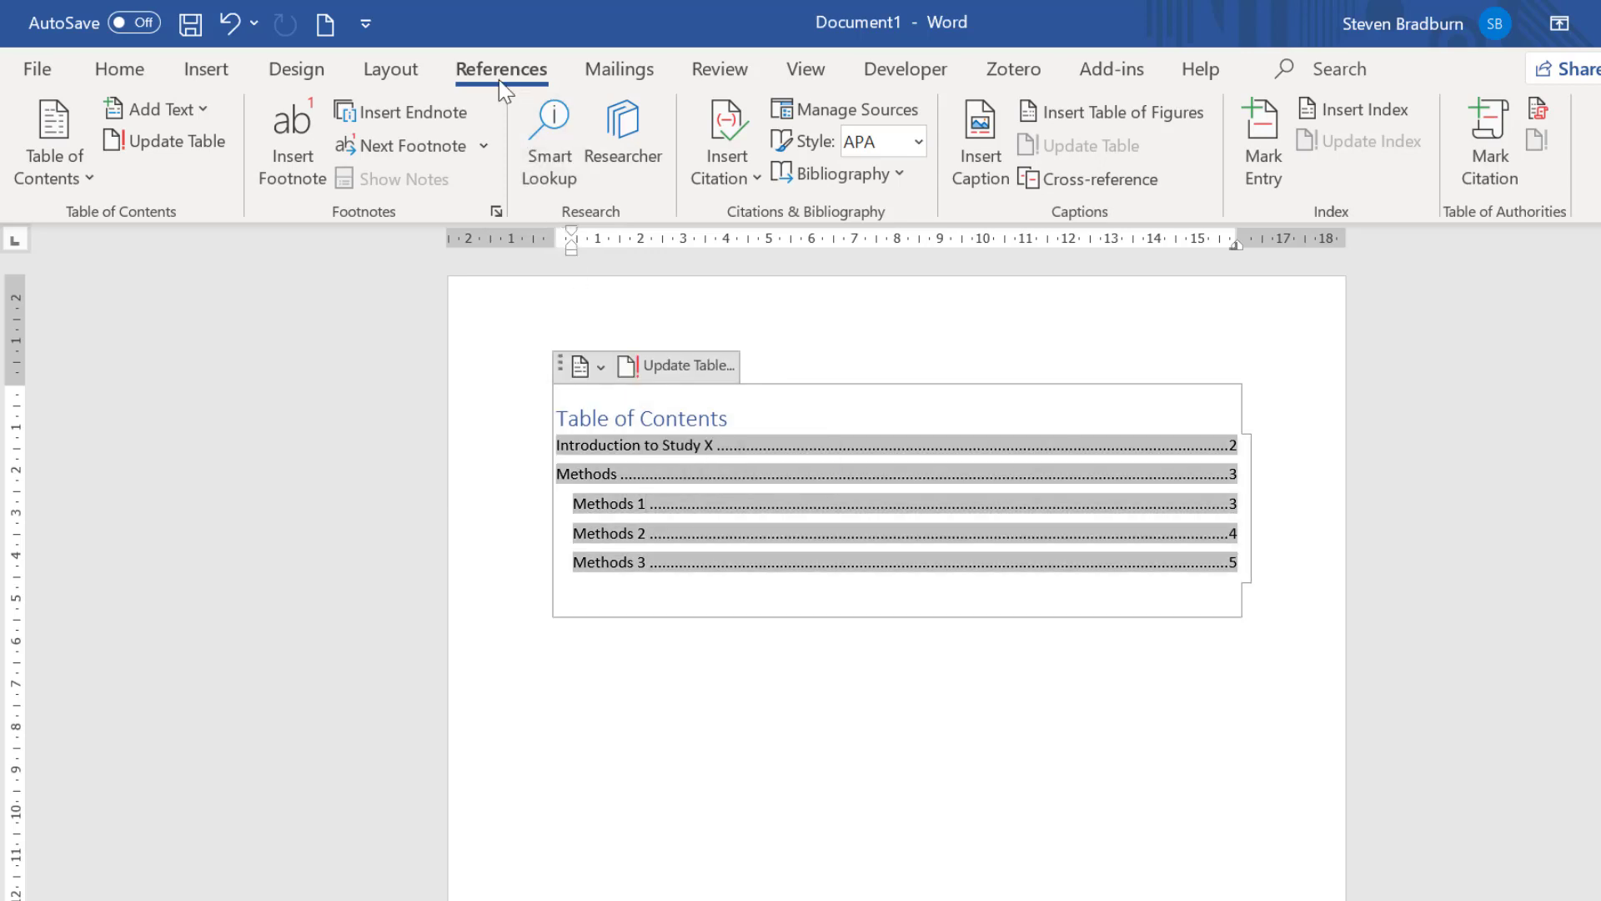
pyautogui.click(93, 180)
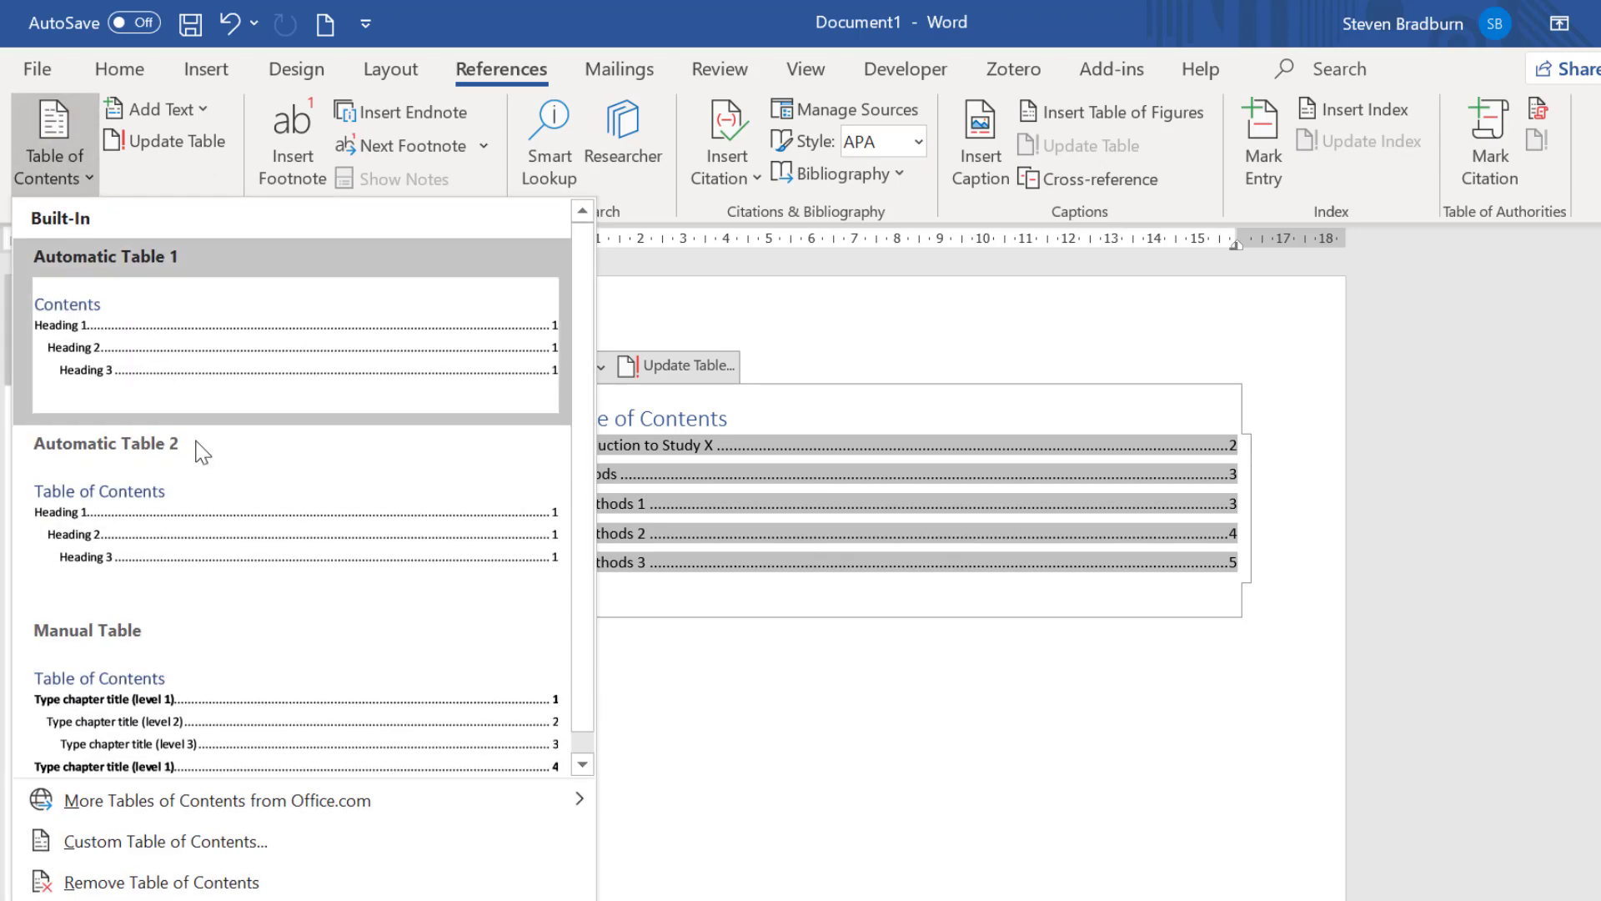
pyautogui.click(298, 883)
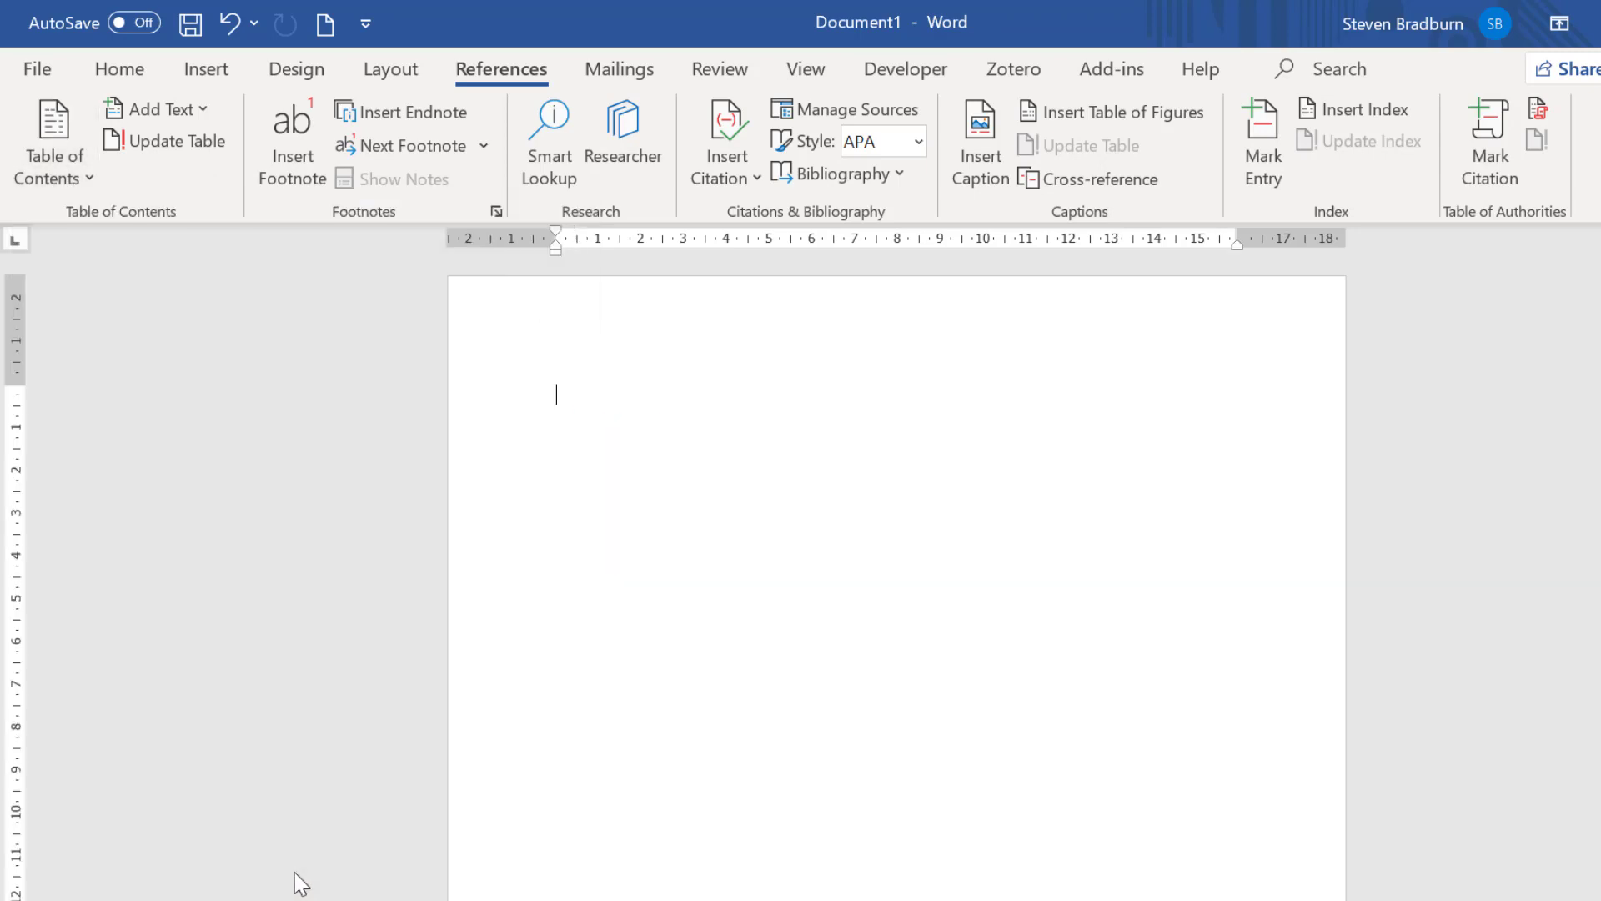